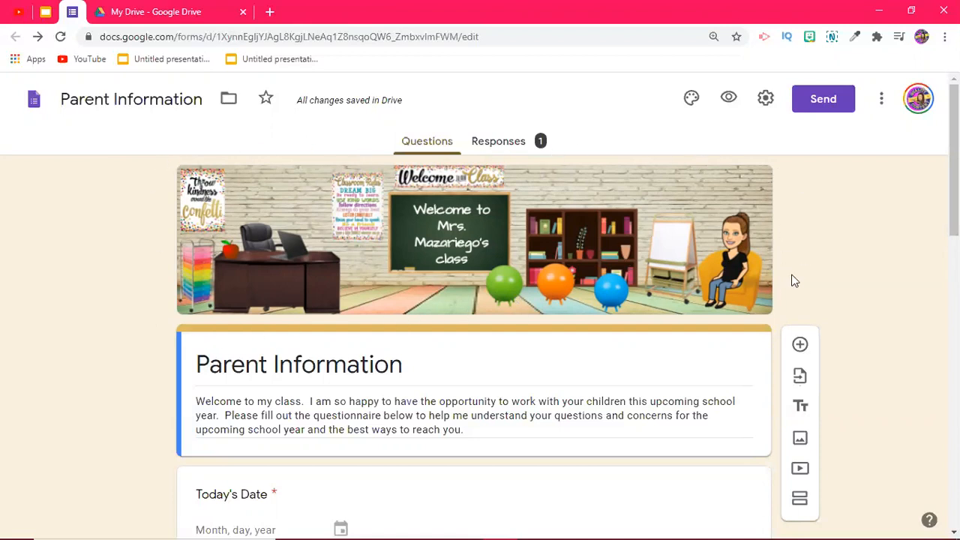
{"action": "scroll", "coordinate": [175, 332], "scroll_direction": "down", "scroll_amount": 1}
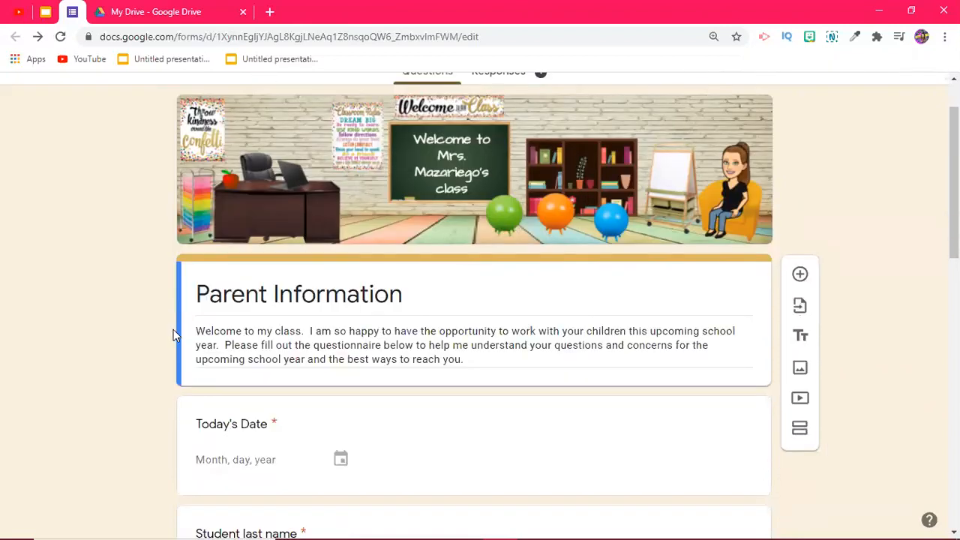
{"action": "scroll", "coordinate": [225, 295], "scroll_direction": "down", "scroll_amount": 1}
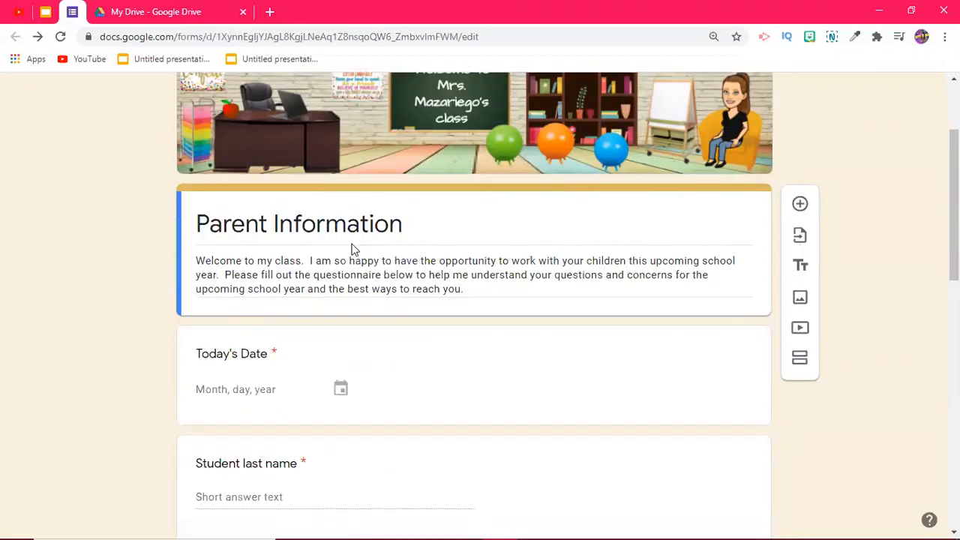
{"action": "scroll", "coordinate": [353, 249], "scroll_direction": "down", "scroll_amount": 1}
{"action": "scroll", "coordinate": [353, 249], "scroll_direction": "down", "scroll_amount": 1}
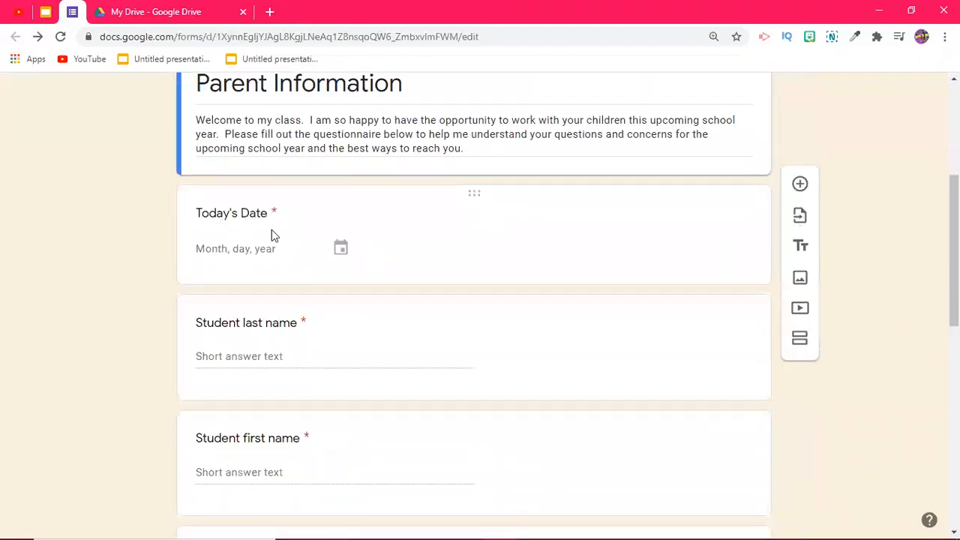
{"action": "scroll", "coordinate": [298, 280], "scroll_direction": "down", "scroll_amount": 1}
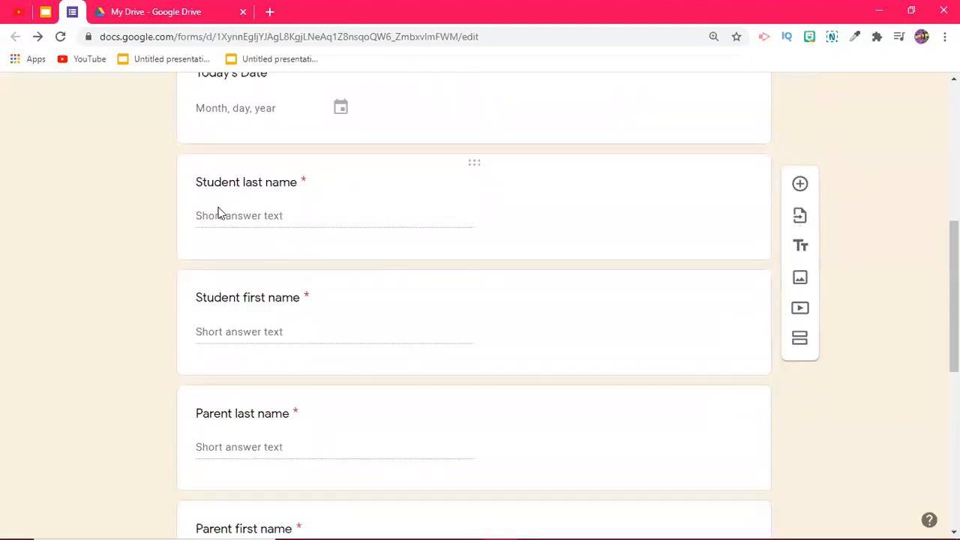
{"action": "scroll", "coordinate": [201, 206], "scroll_direction": "down", "scroll_amount": 1}
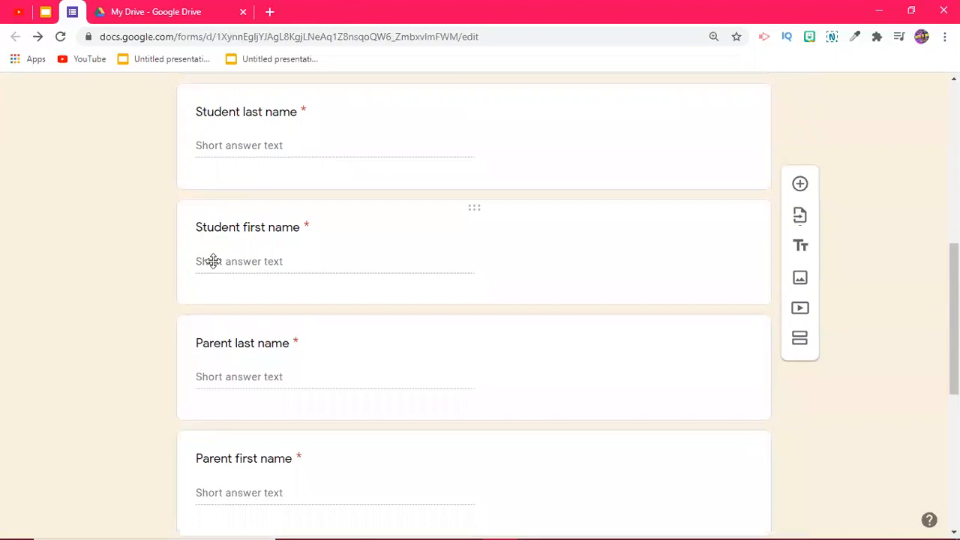
{"action": "scroll", "coordinate": [213, 262], "scroll_direction": "down", "scroll_amount": 1}
{"action": "scroll", "coordinate": [214, 264], "scroll_direction": "up", "scroll_amount": 1}
{"action": "left_click_drag", "start_coordinate": [475, 207], "coordinate": [452, 332]}
{"action": "scroll", "coordinate": [441, 329], "scroll_direction": "down", "scroll_amount": 1}
{"action": "scroll", "coordinate": [440, 327], "scroll_direction": "down", "scroll_amount": 2}
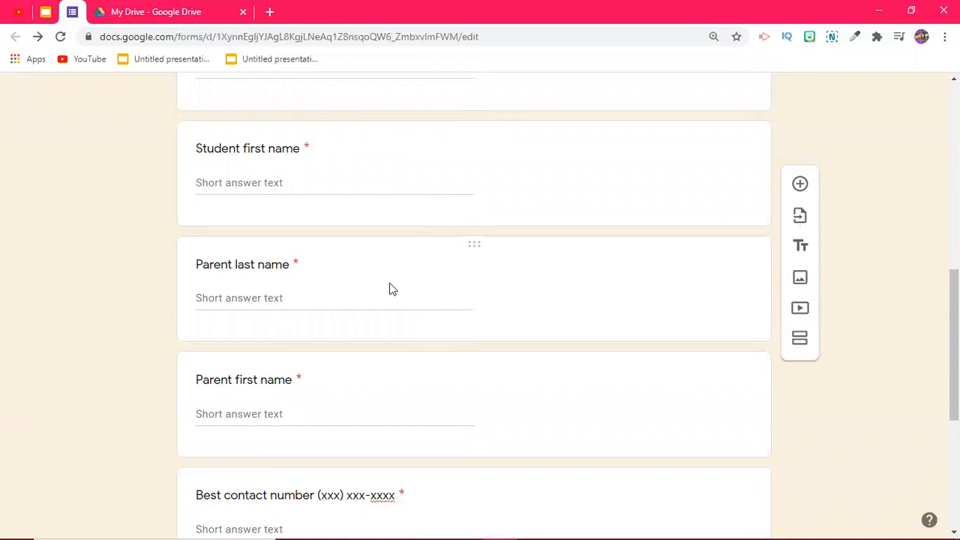
{"action": "scroll", "coordinate": [389, 286], "scroll_direction": "down", "scroll_amount": 2}
{"action": "scroll", "coordinate": [389, 284], "scroll_direction": "down", "scroll_amount": 2}
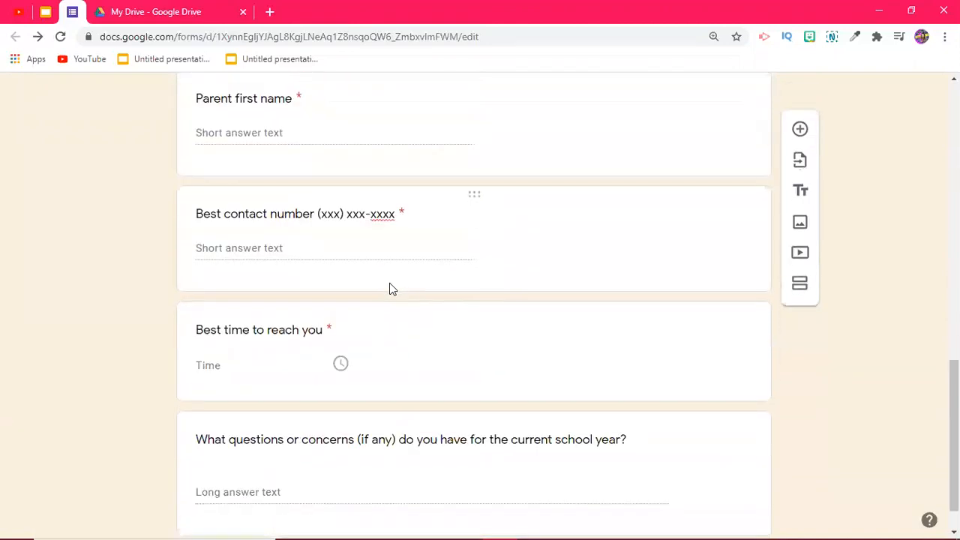
{"action": "scroll", "coordinate": [231, 250], "scroll_direction": "down", "scroll_amount": 1}
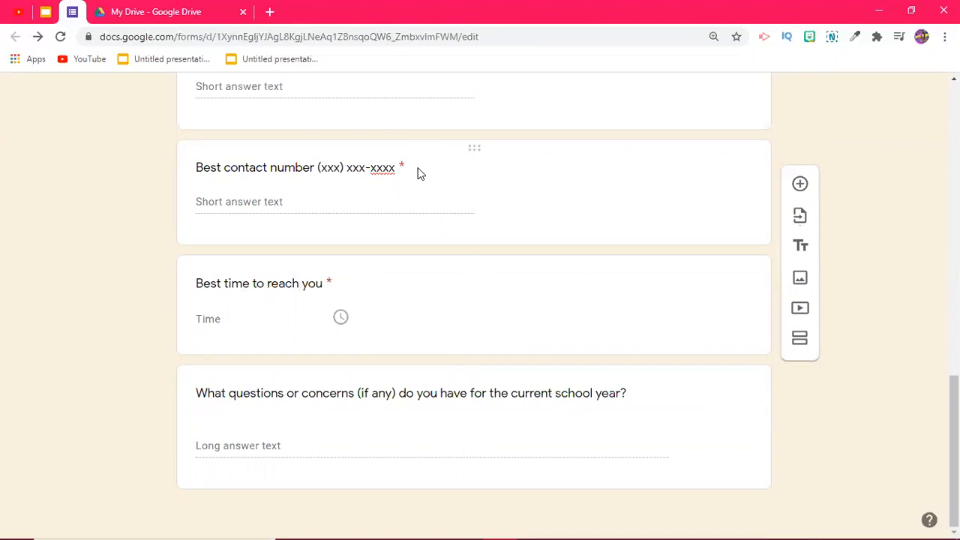
{"action": "scroll", "coordinate": [225, 172], "scroll_direction": "up", "scroll_amount": 3}
{"action": "scroll", "coordinate": [319, 254], "scroll_direction": "up", "scroll_amount": 3}
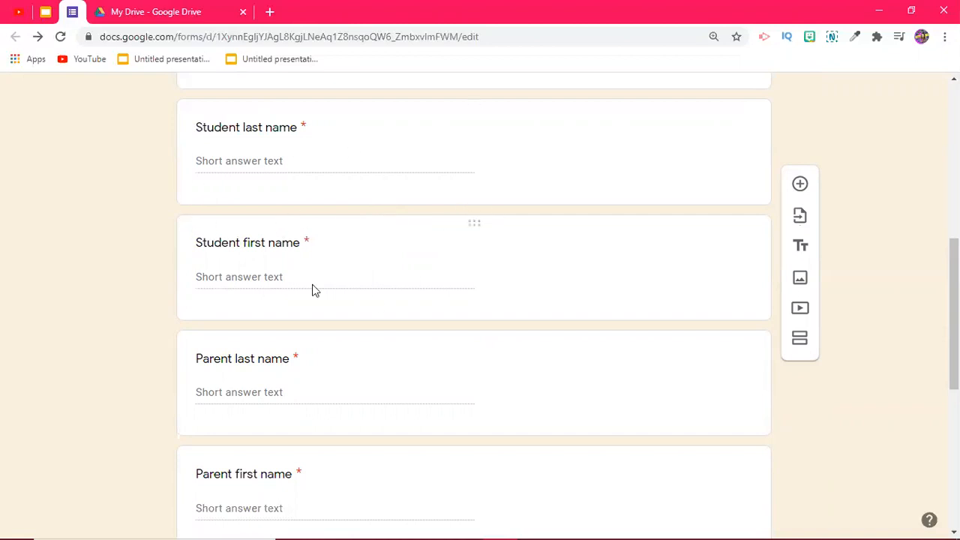
{"action": "scroll", "coordinate": [362, 313], "scroll_direction": "down", "scroll_amount": 2}
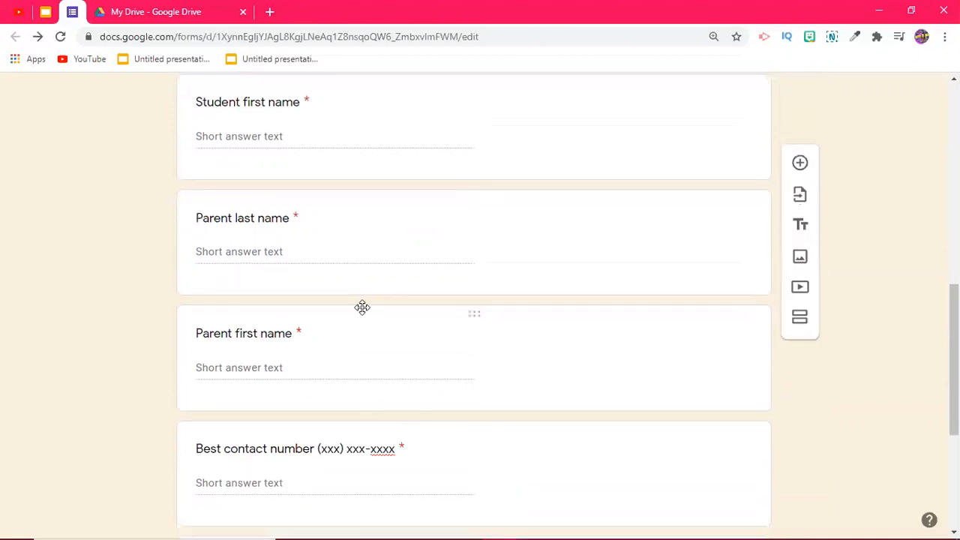
{"action": "scroll", "coordinate": [362, 311], "scroll_direction": "down", "scroll_amount": 3}
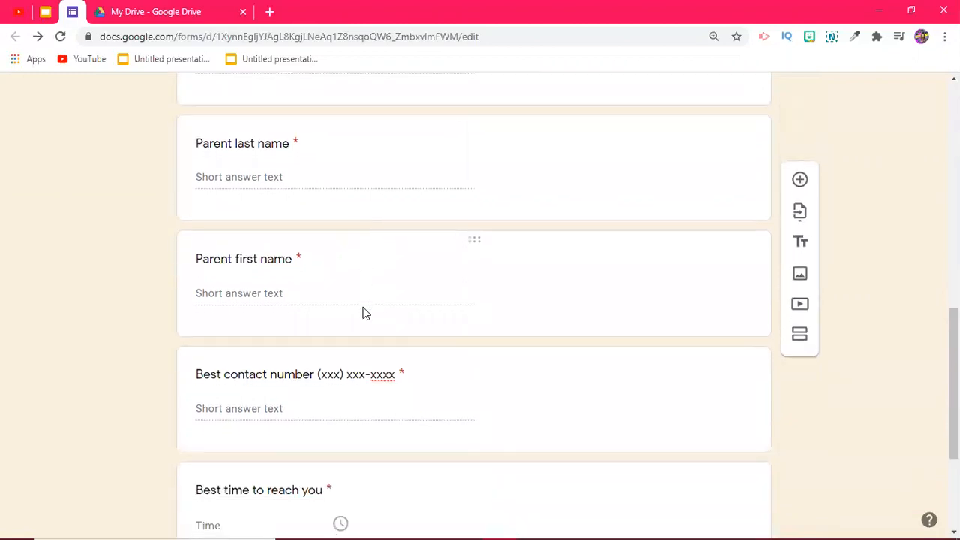
{"action": "scroll", "coordinate": [363, 314], "scroll_direction": "down", "scroll_amount": 1}
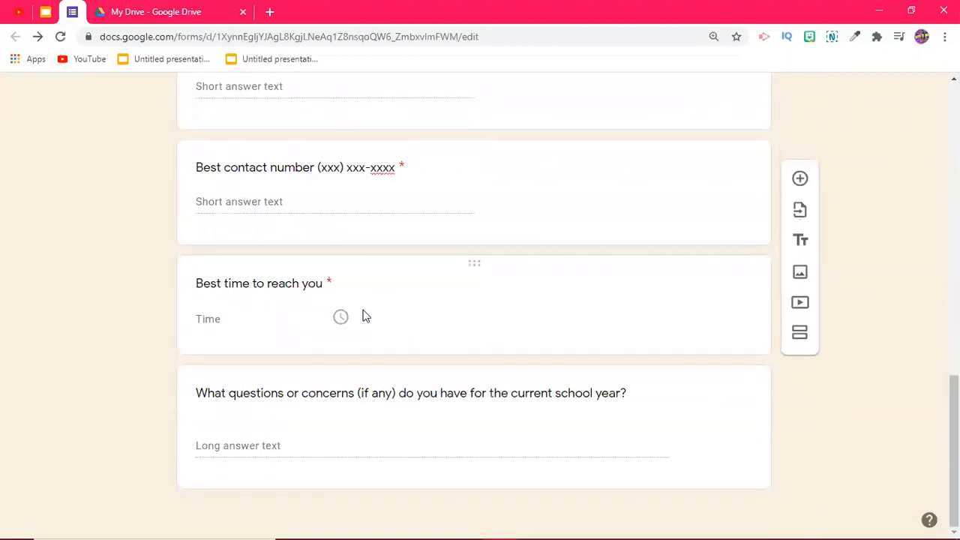
{"action": "scroll", "coordinate": [484, 308], "scroll_direction": "up", "scroll_amount": 8}
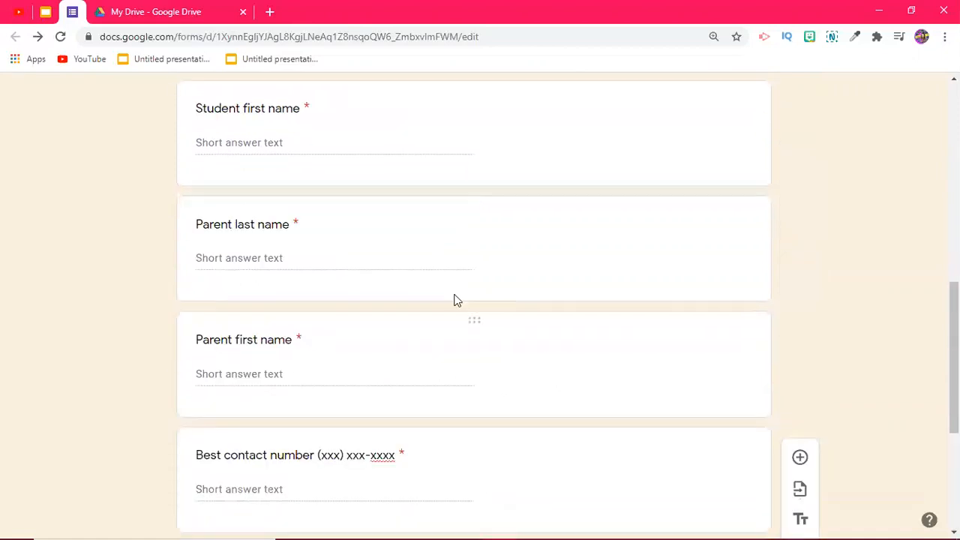
{"action": "scroll", "coordinate": [480, 301], "scroll_direction": "up", "scroll_amount": 2}
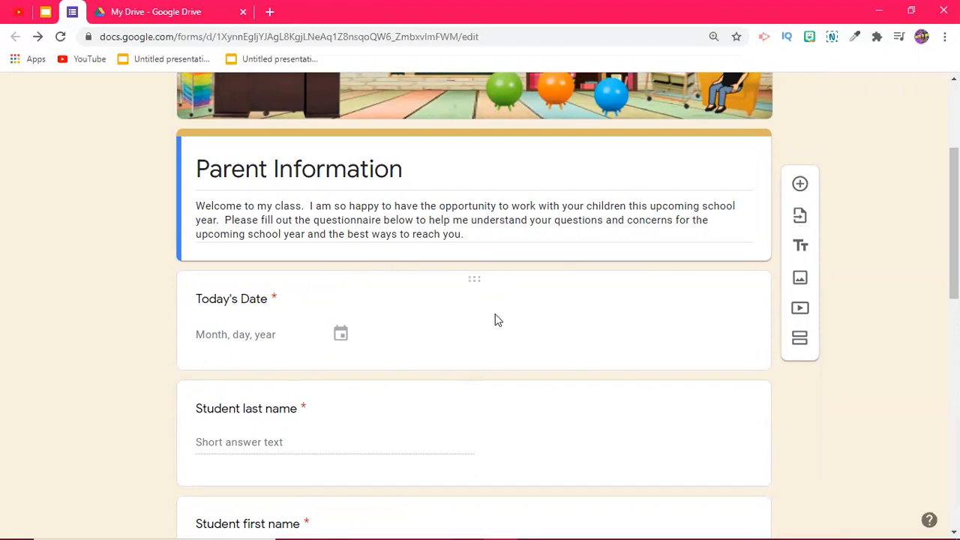
Step: In My Drive, create a new blank Google Form through the right-click menu's More > Google Forms
{"action": "left_click", "coordinate": [169, 12]}
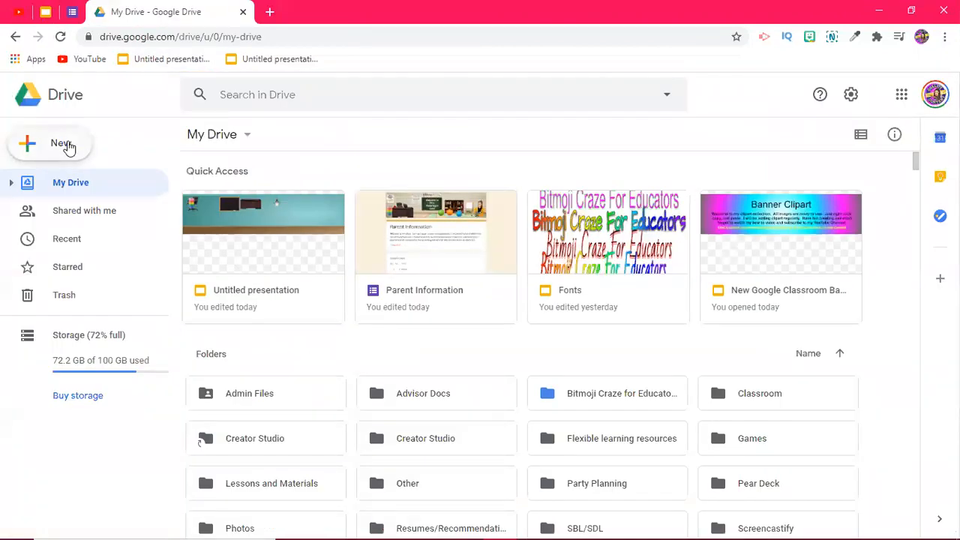
{"action": "left_click", "coordinate": [58, 145]}
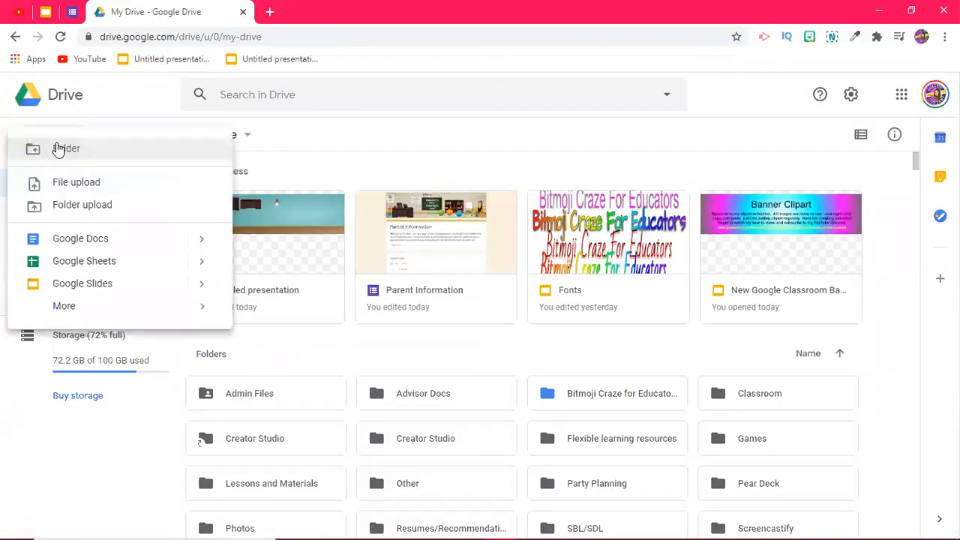
{"action": "left_click", "coordinate": [89, 315]}
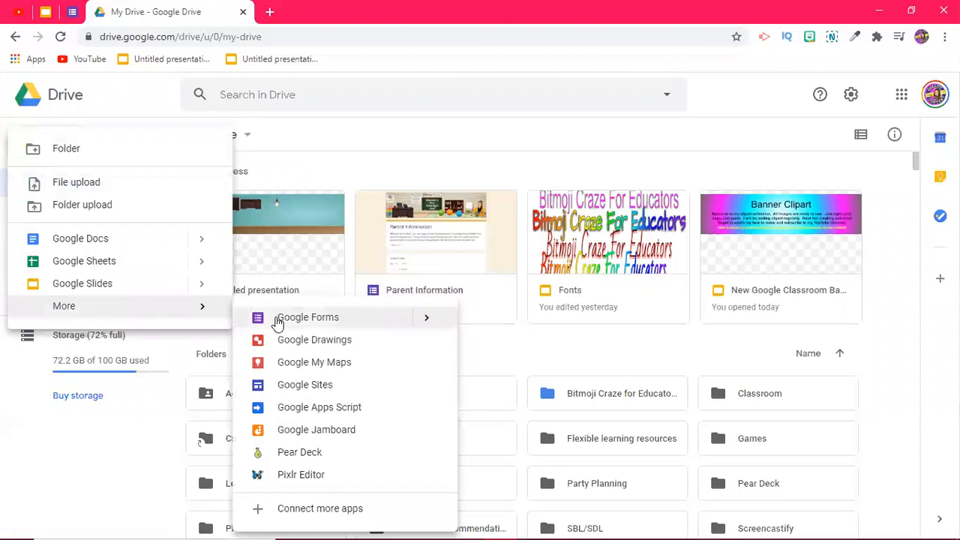
{"action": "left_click", "coordinate": [328, 160]}
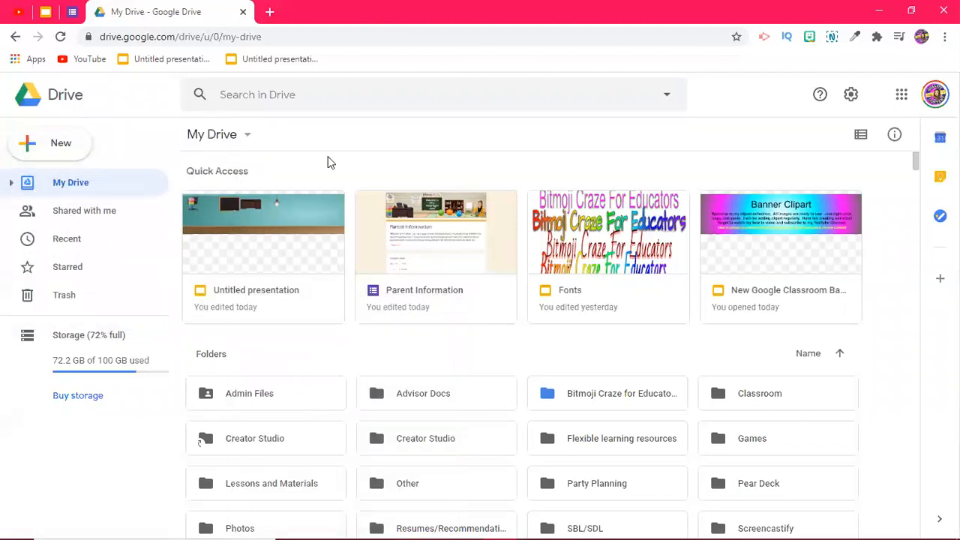
{"action": "right_click", "coordinate": [355, 347]}
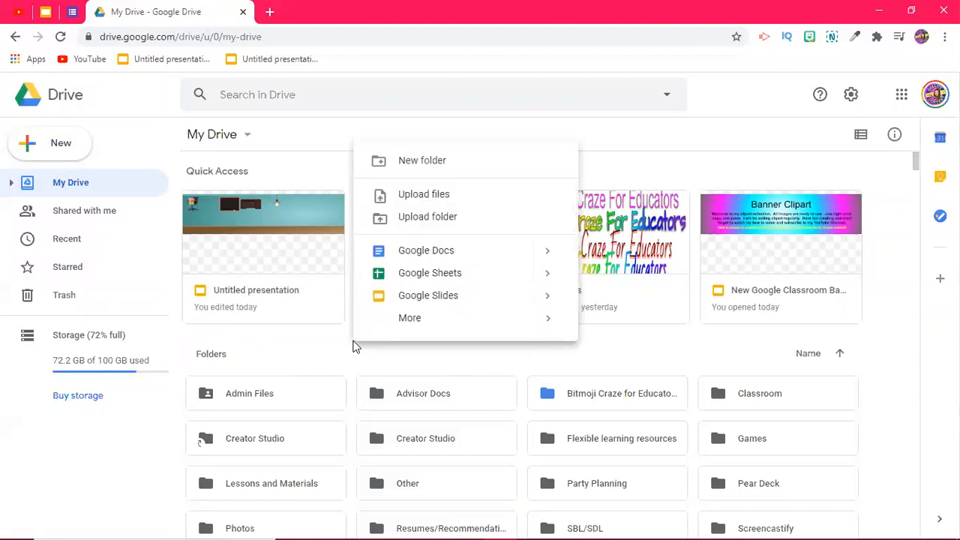
{"action": "mouse_move", "coordinate": [516, 328]}
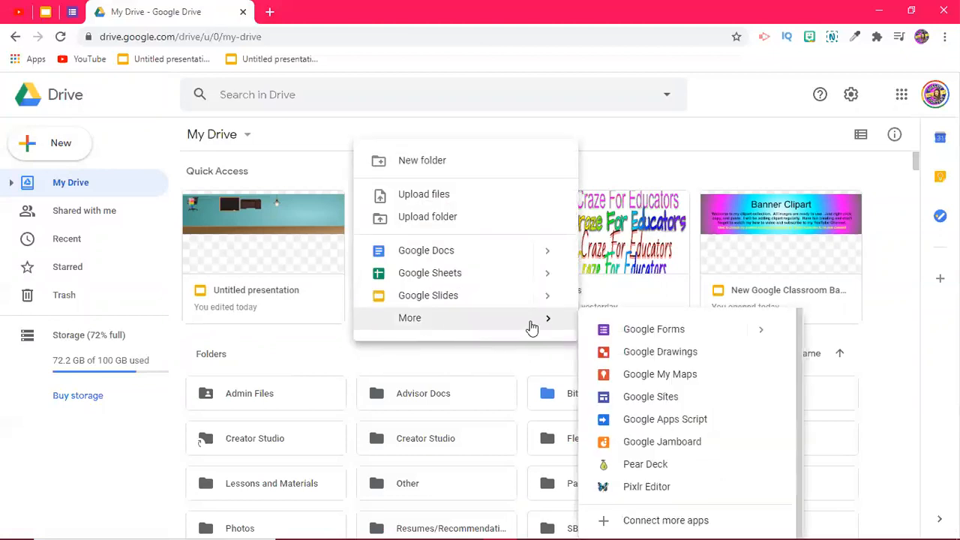
{"action": "left_click", "coordinate": [630, 334]}
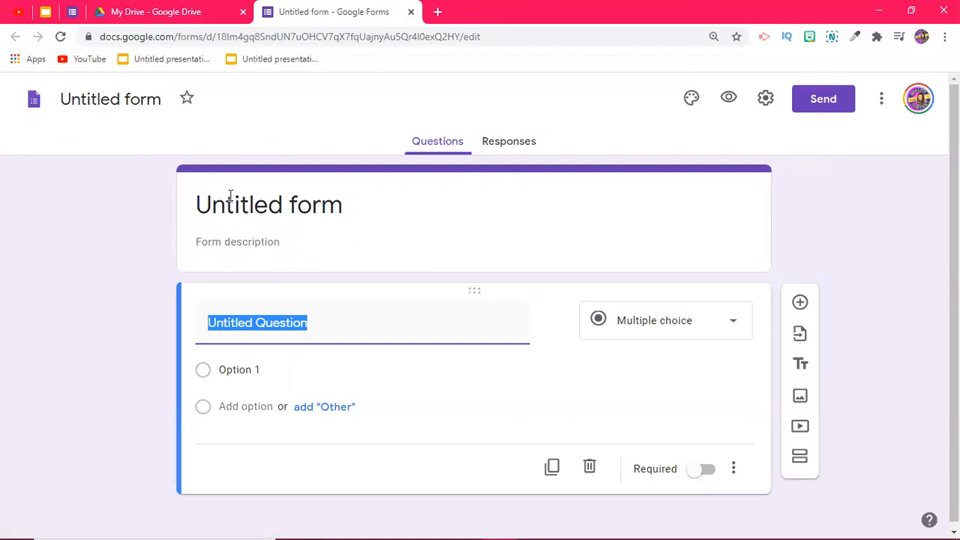
Step: Title the new form 'Parent information'
{"action": "left_click", "coordinate": [112, 101]}
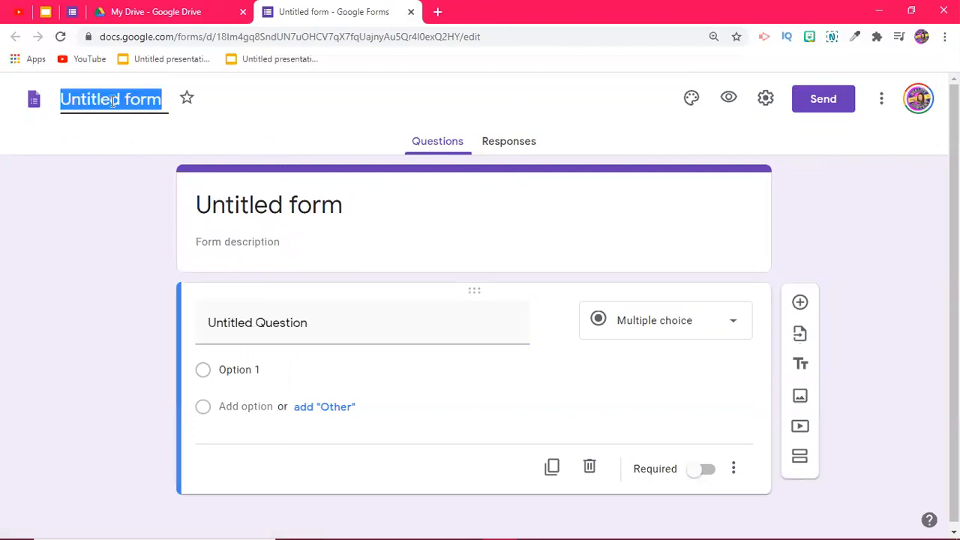
{"action": "type", "text": "P"}
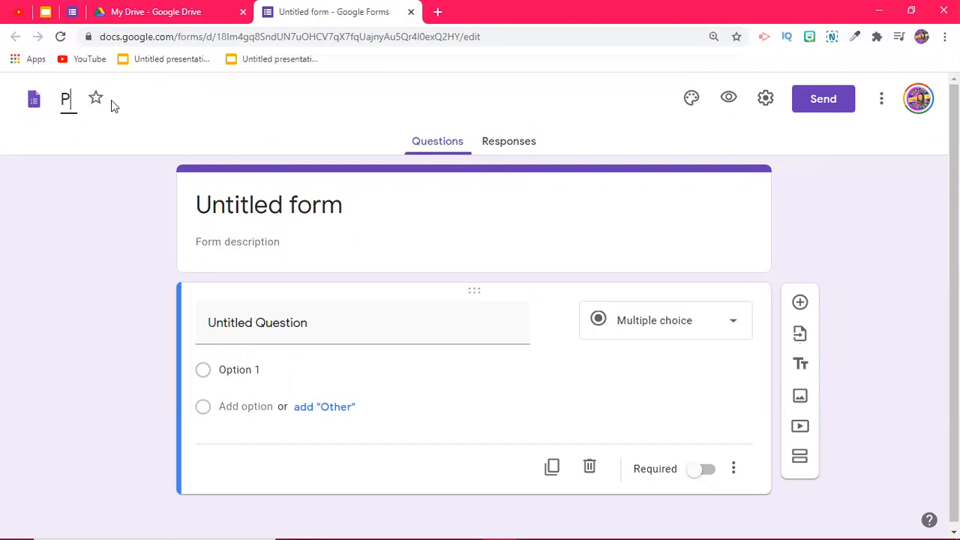
{"action": "type", "text": "arent information"}
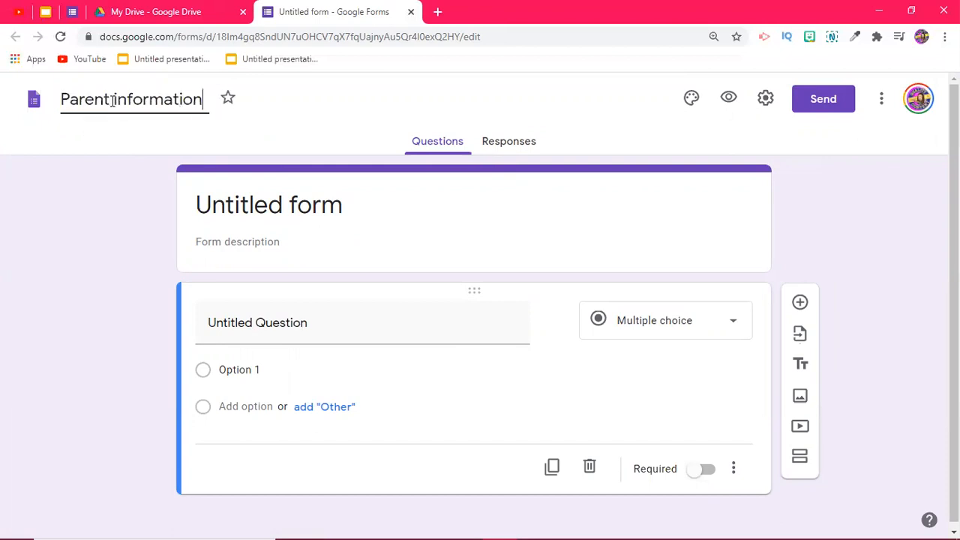
{"action": "left_click", "coordinate": [248, 207]}
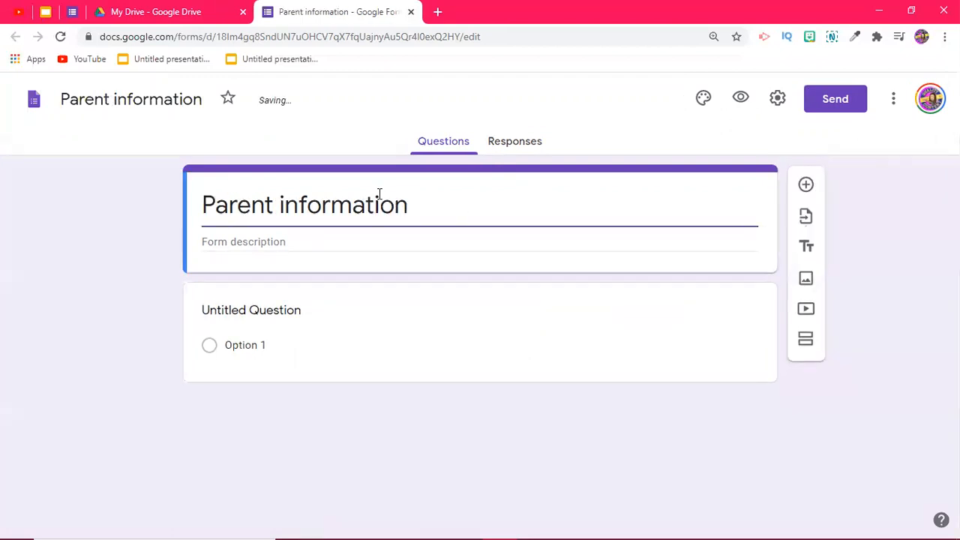
{"action": "left_click", "coordinate": [238, 241]}
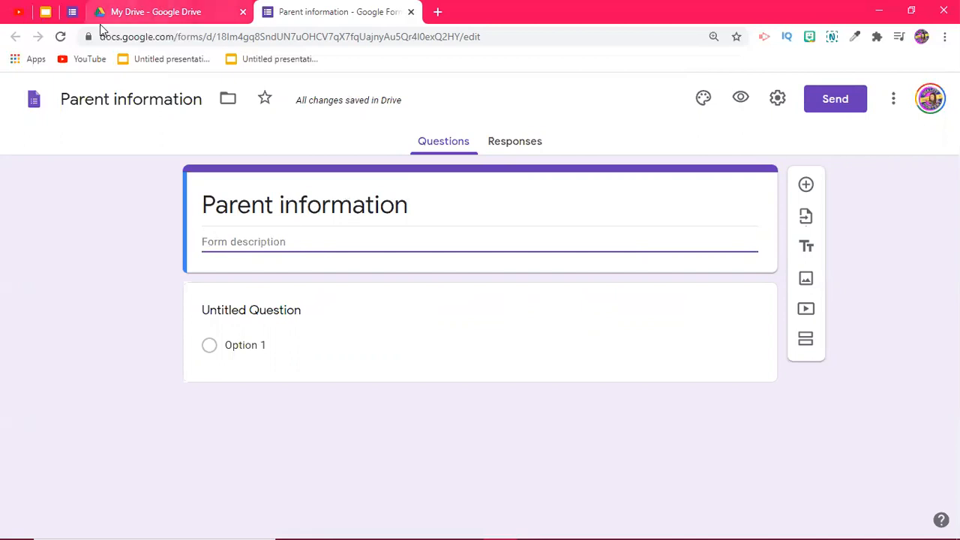
Step: Glance at the existing Parent Information form, then open the new form's untitled question
{"action": "left_click", "coordinate": [71, 11]}
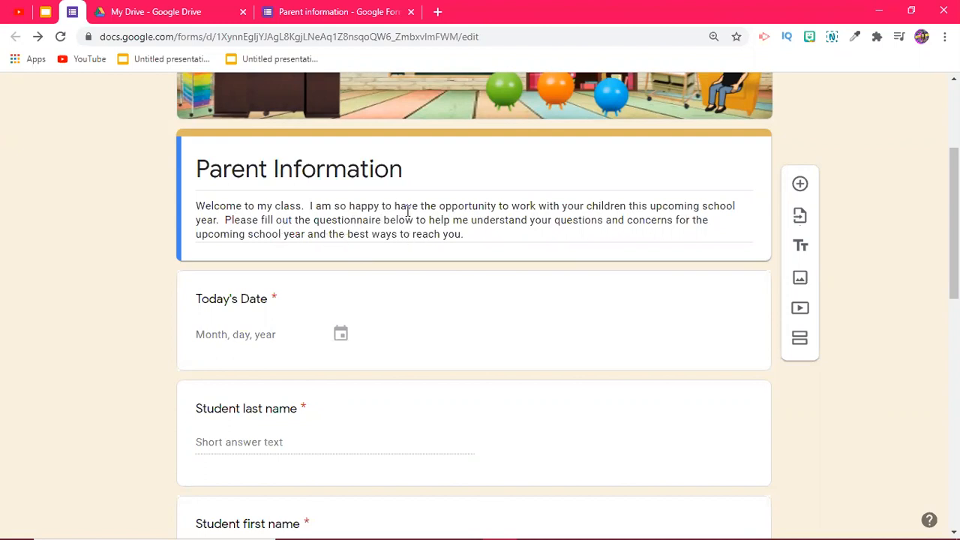
{"action": "left_click", "coordinate": [332, 13]}
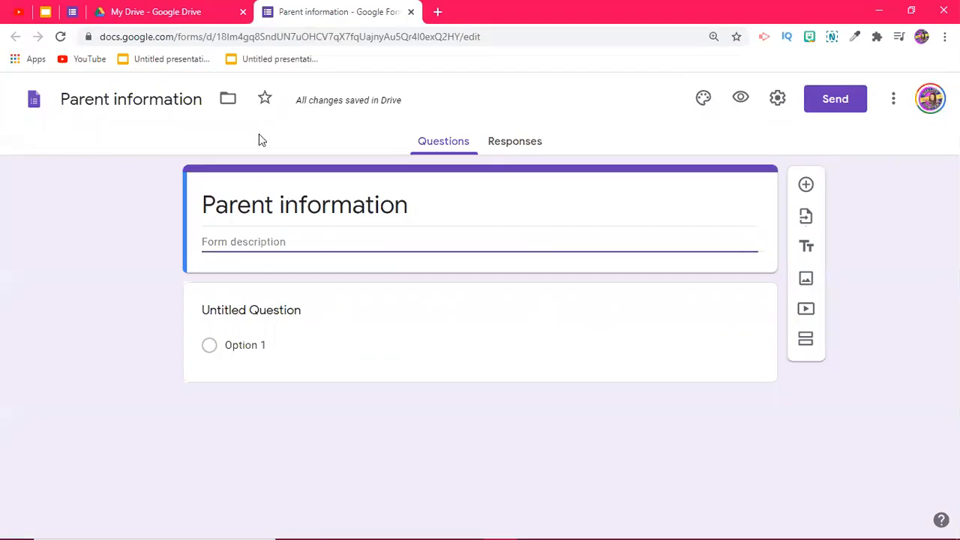
{"action": "left_click", "coordinate": [278, 316]}
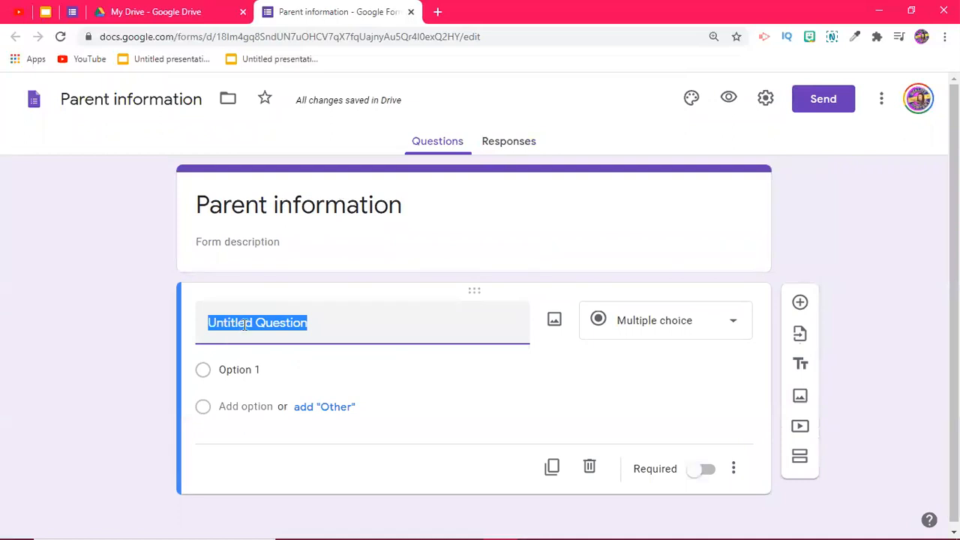
Step: Title the first question 'Today's date' and make it required
{"action": "type", "text": "Today:"}
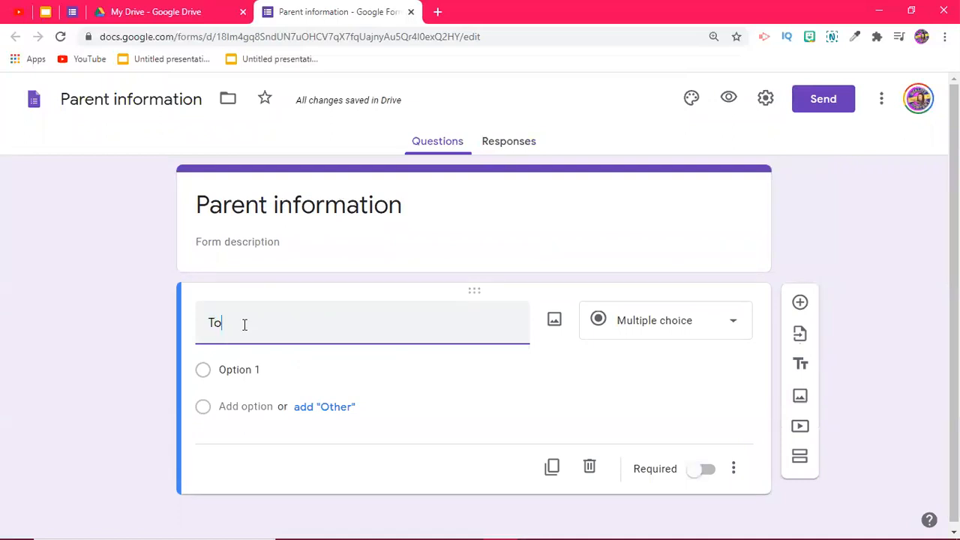
{"action": "type", "text": "date"}
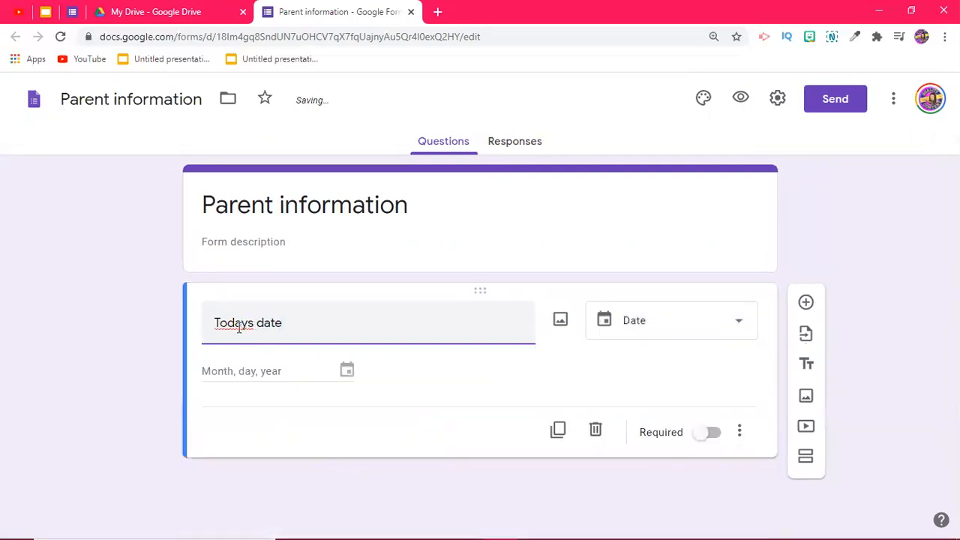
{"action": "left_click", "coordinate": [249, 323]}
{"action": "type", "text": "'"}
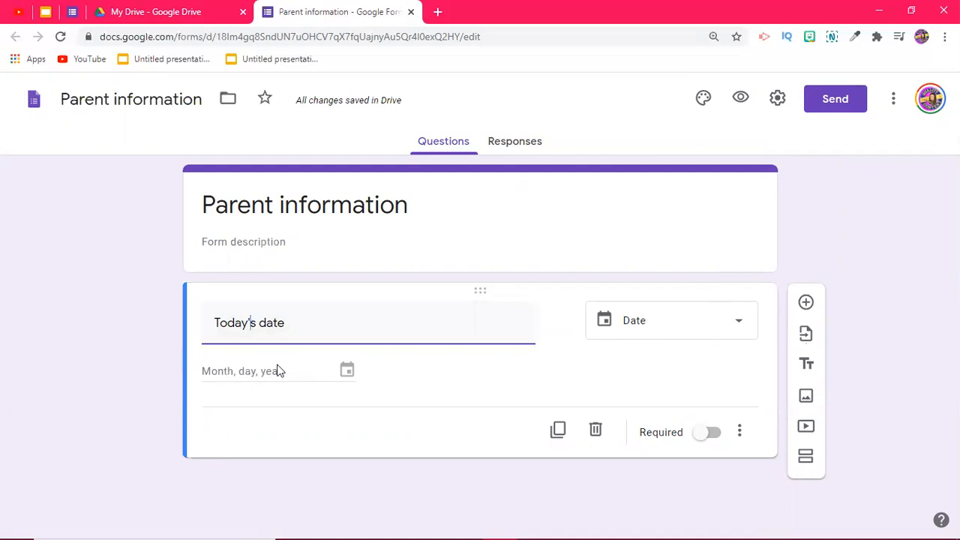
{"action": "left_click", "coordinate": [218, 373]}
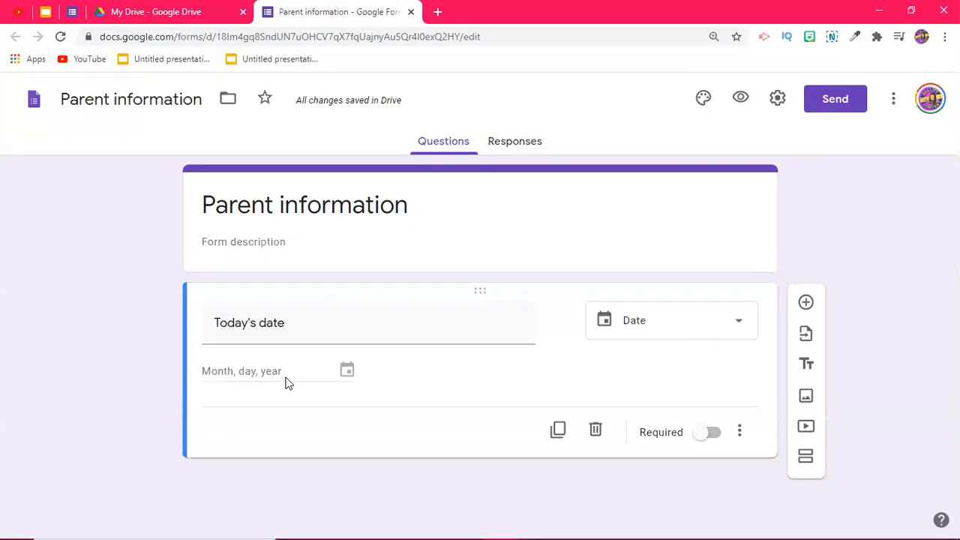
{"action": "left_click", "coordinate": [705, 435]}
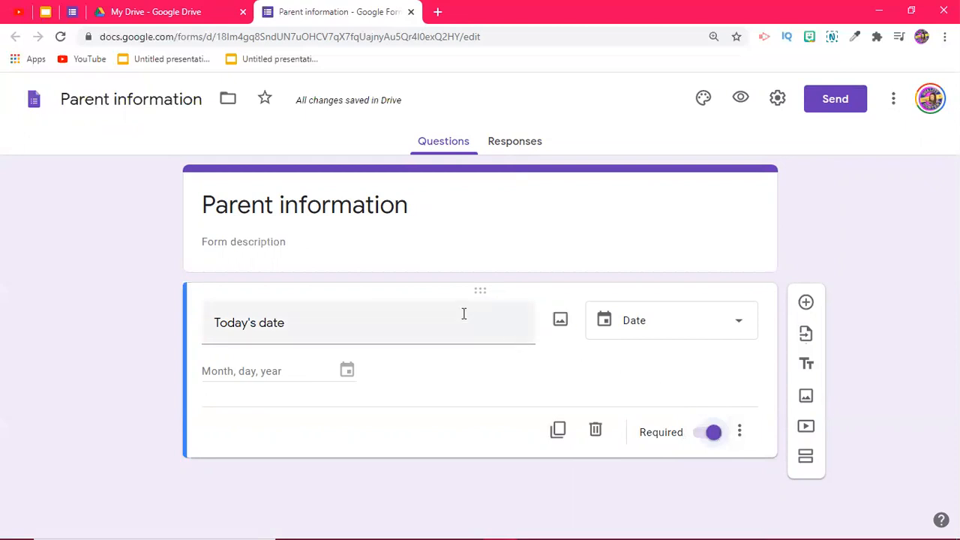
Step: Check the finished Parent Information form for reference, then add a new question
{"action": "left_click", "coordinate": [72, 12]}
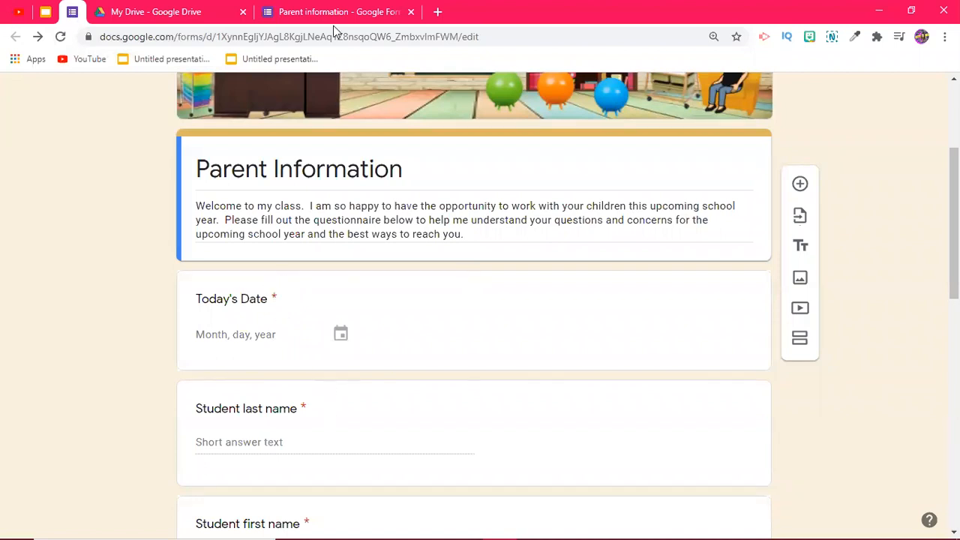
{"action": "left_click", "coordinate": [305, 13]}
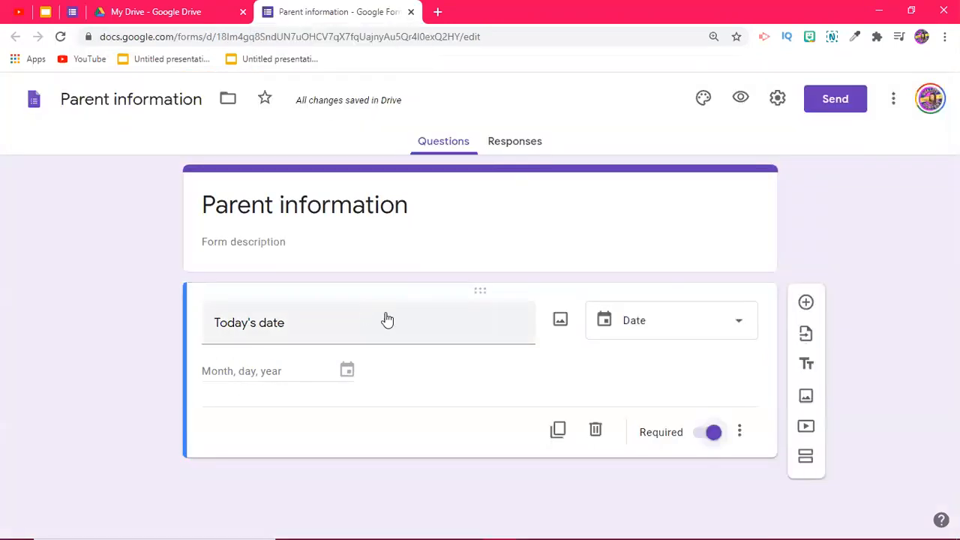
{"action": "left_click", "coordinate": [806, 303]}
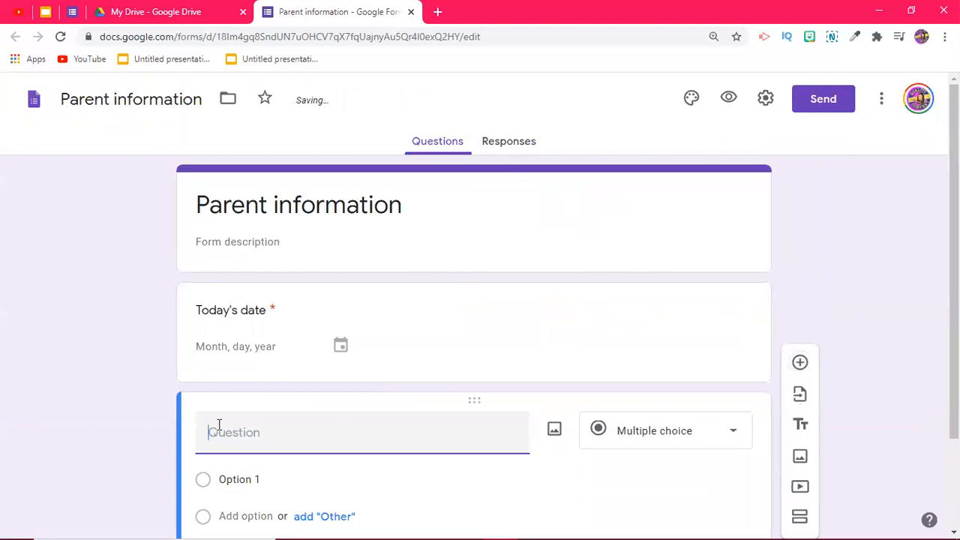
Step: Title the second question 'Student's last name' and add another question below it
{"action": "type", "text": "Stud"}
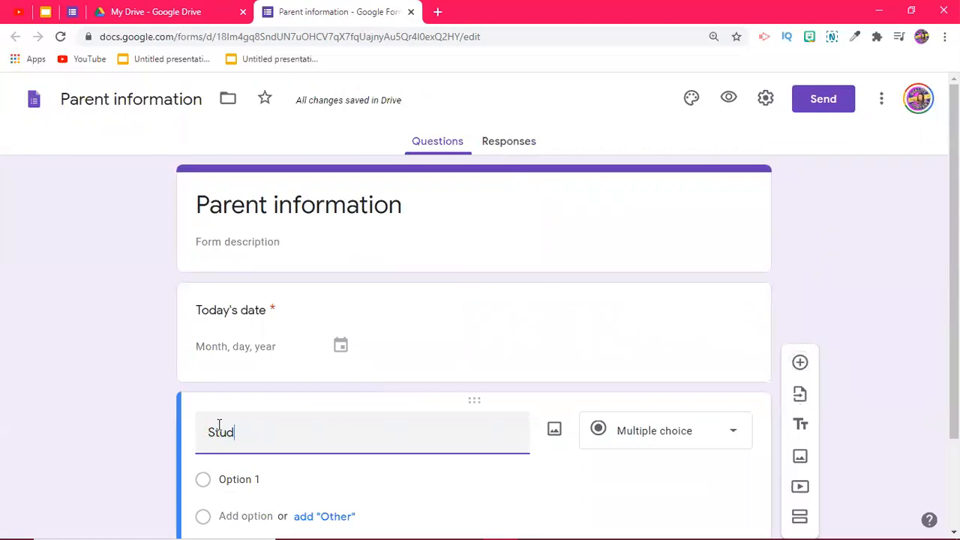
{"action": "type", "text": "ent's "}
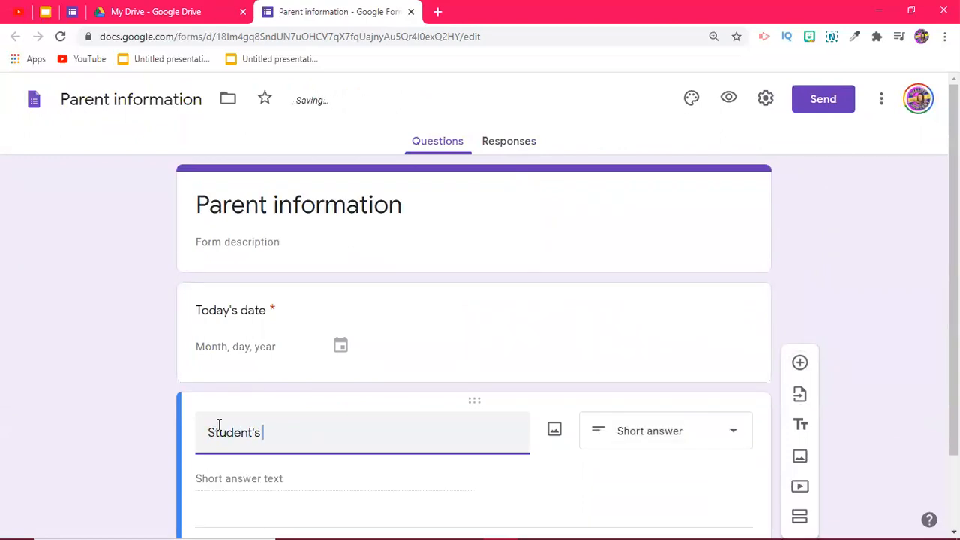
{"action": "type", "text": "last name"}
{"action": "scroll", "coordinate": [283, 411], "scroll_direction": "down", "scroll_amount": 1}
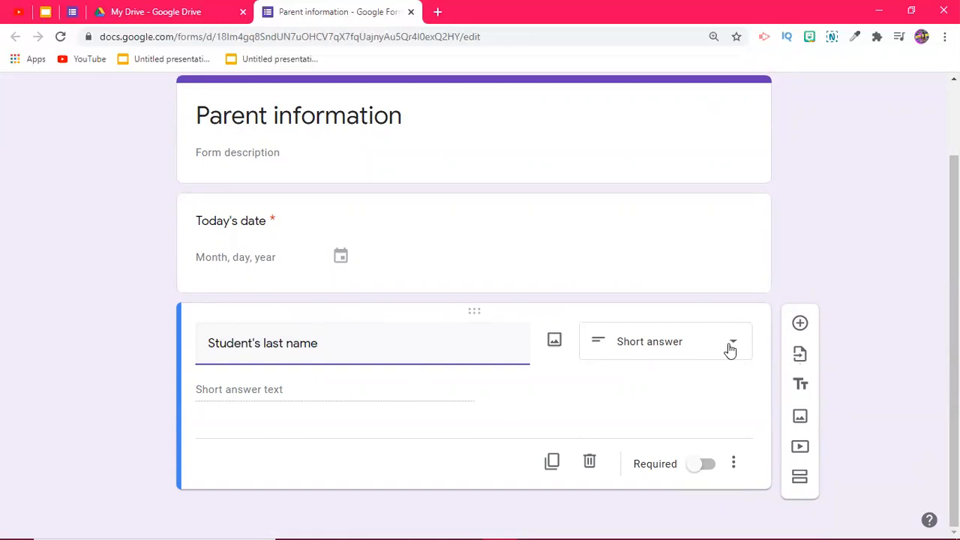
{"action": "left_click", "coordinate": [800, 325]}
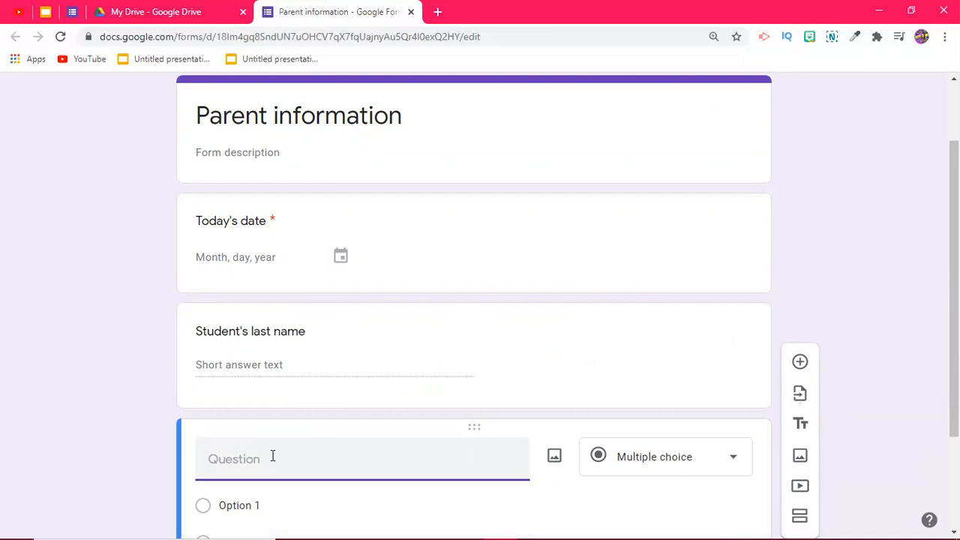
Step: Title the third question 'Best contact' and set its type to Multiple choice
{"action": "type", "text": "Best"}
{"action": "key", "text": "BackSpace"}
{"action": "type", "text": "Best con"}
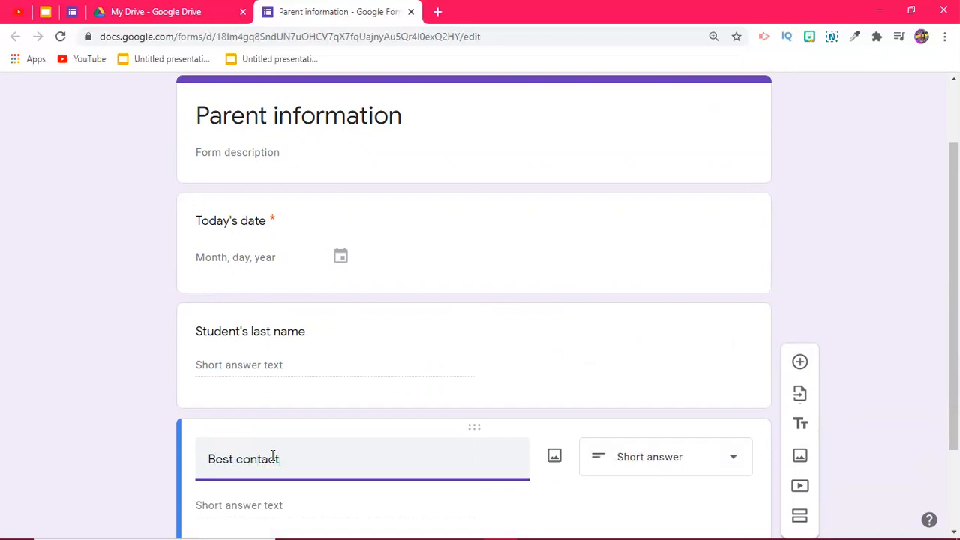
{"action": "type", "text": "tact"}
{"action": "scroll", "coordinate": [329, 437], "scroll_direction": "down", "scroll_amount": 2}
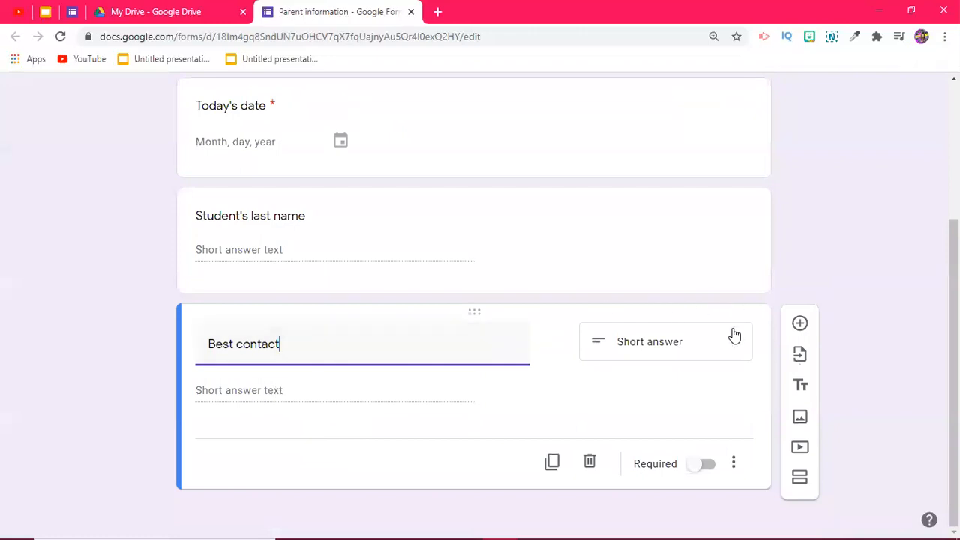
{"action": "left_click", "coordinate": [726, 339]}
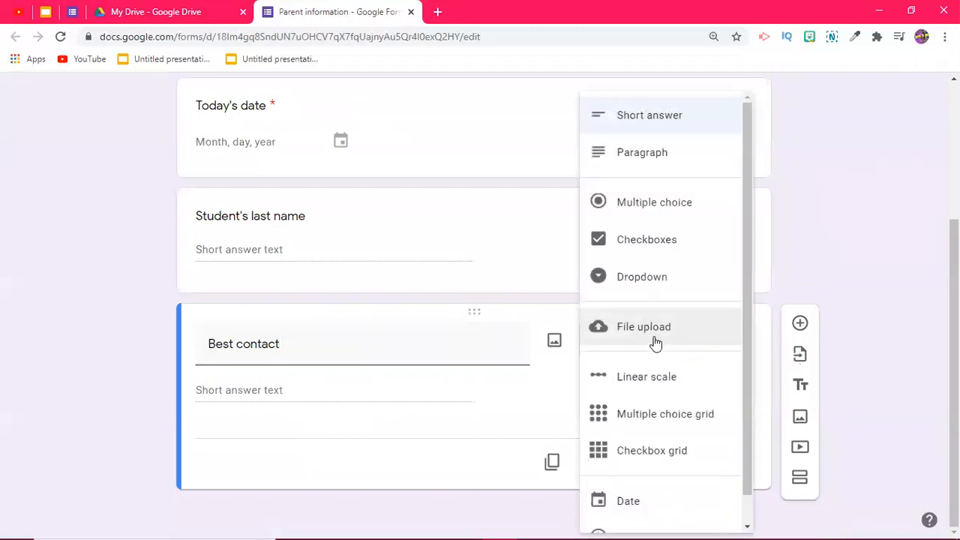
{"action": "left_click", "coordinate": [623, 204]}
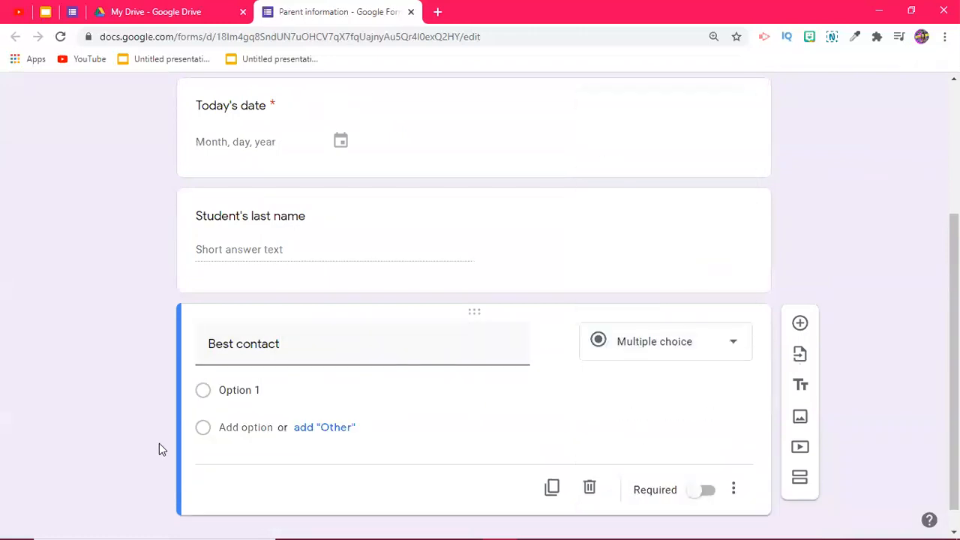
Step: Enter the answer choices Parent and Emergency contact
{"action": "left_click", "coordinate": [235, 386]}
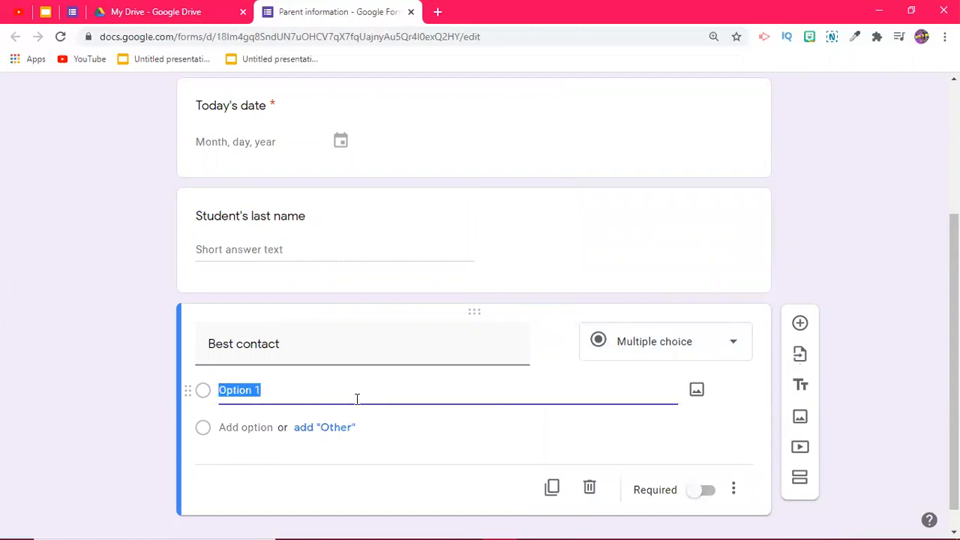
{"action": "type", "text": "Parent"}
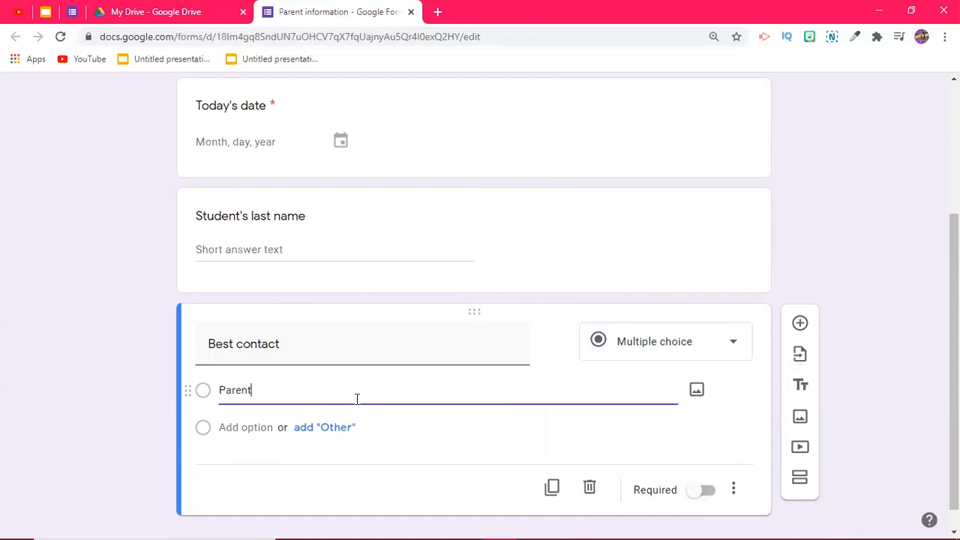
{"action": "key", "text": "Return"}
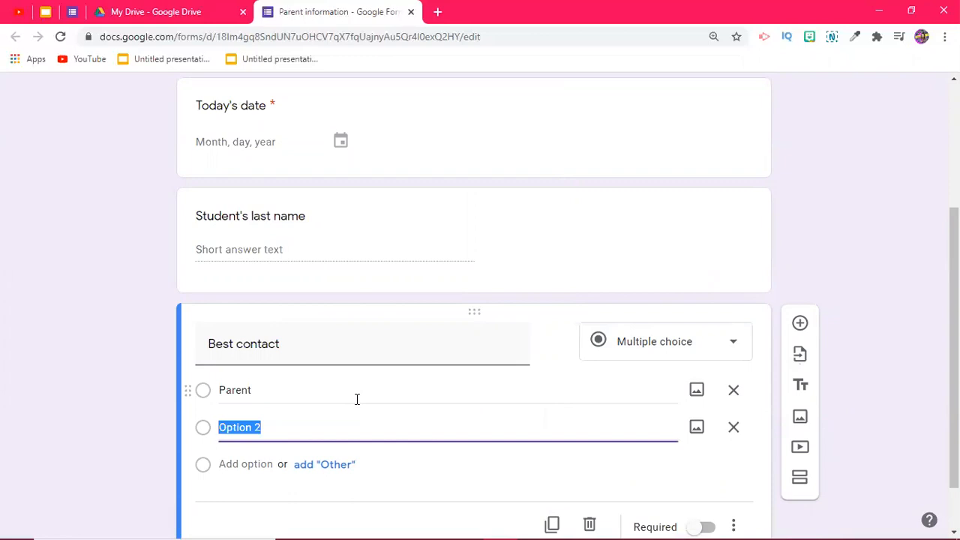
{"action": "type", "text": "Emerge"}
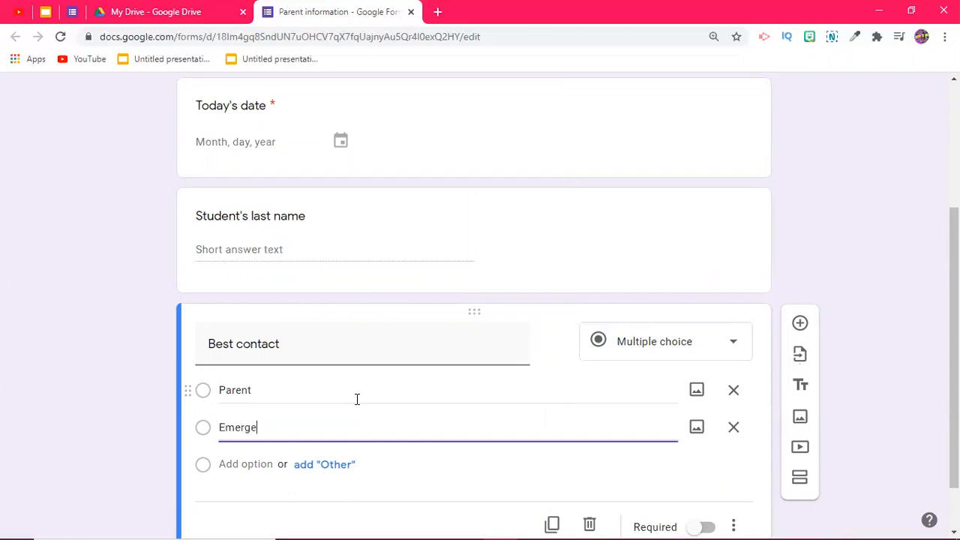
{"action": "type", "text": "ncy contact"}
{"action": "scroll", "coordinate": [397, 330], "scroll_direction": "up", "scroll_amount": 1}
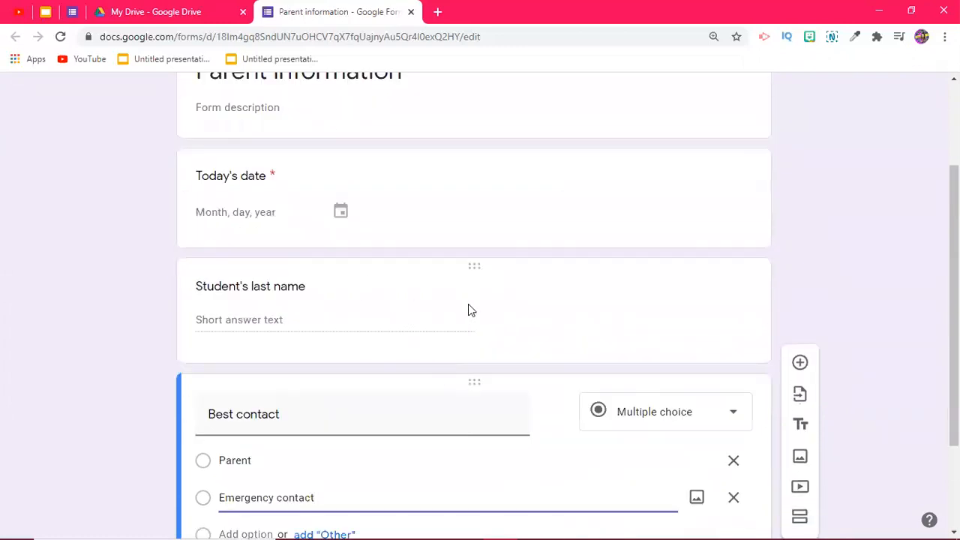
Step: Add a question titled 'Student's First Name' after Student's last name
{"action": "left_click", "coordinate": [428, 319]}
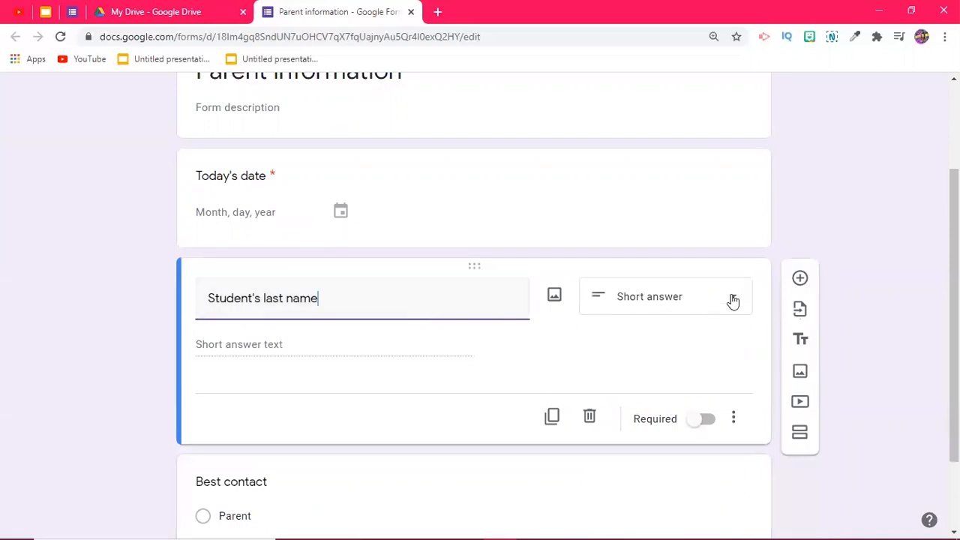
{"action": "left_click", "coordinate": [799, 278]}
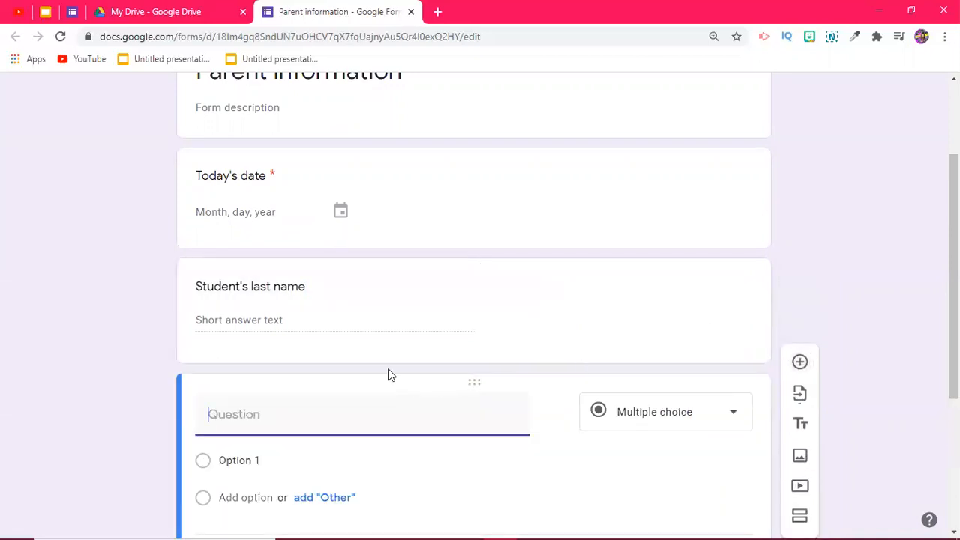
{"action": "type", "text": "Student's First name"}
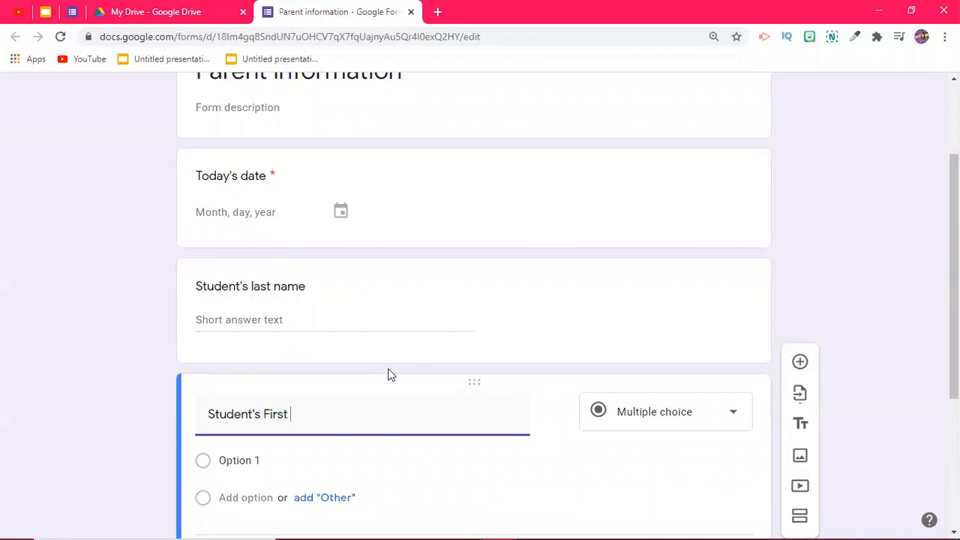
{"action": "key", "text": "BackSpace"}
{"action": "key", "text": "BackSpace"}
{"action": "key", "text": "BackSpace"}
{"action": "key", "text": "BackSpace"}
{"action": "key", "text": "BackSpace"}
{"action": "type", "text": "NAme"}
{"action": "key", "text": "BackSpace"}
{"action": "key", "text": "BackSpace"}
{"action": "key", "text": "BackSpace"}
{"action": "type", "text": "ame"}
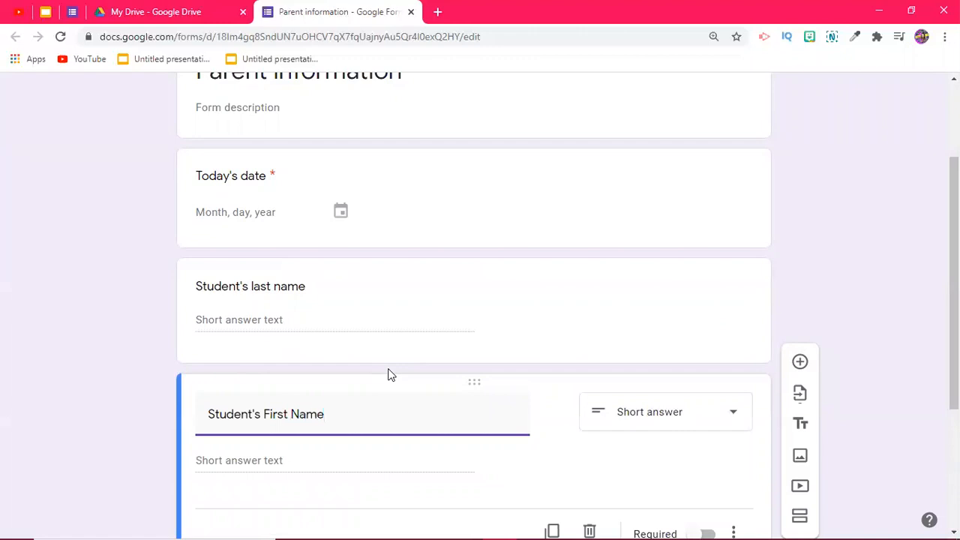
Step: Mark Student's First Name and Student's last name as required
{"action": "scroll", "coordinate": [388, 375], "scroll_direction": "down", "scroll_amount": 2}
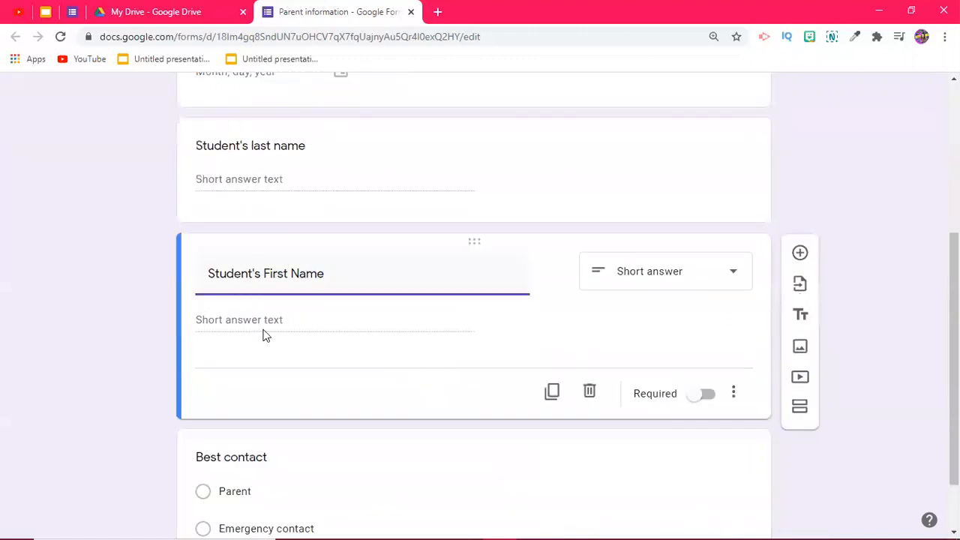
{"action": "left_click", "coordinate": [697, 401]}
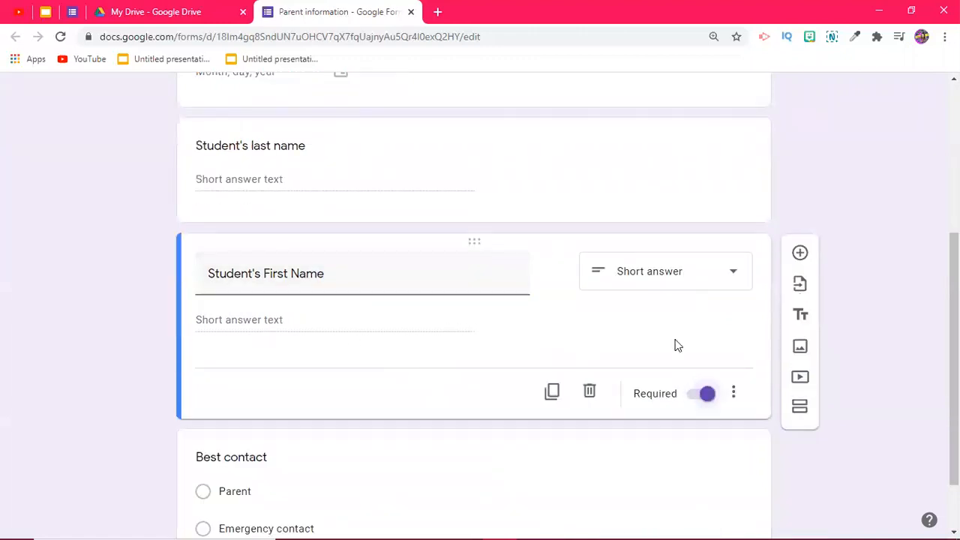
{"action": "left_click", "coordinate": [516, 200]}
{"action": "left_click", "coordinate": [697, 279]}
Step: Make Best contact required and add a new question below it
{"action": "scroll", "coordinate": [592, 217], "scroll_direction": "up", "scroll_amount": 2}
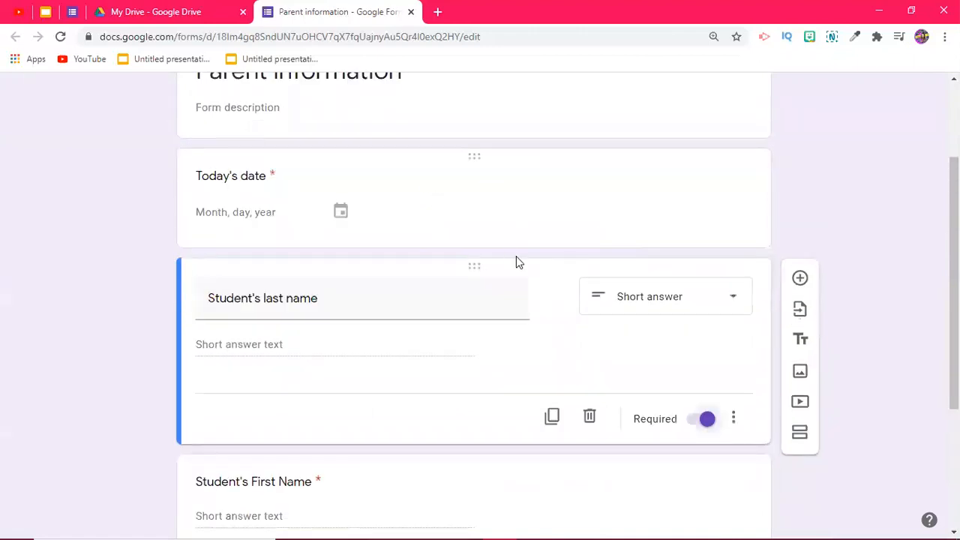
{"action": "scroll", "coordinate": [517, 259], "scroll_direction": "down", "scroll_amount": 3}
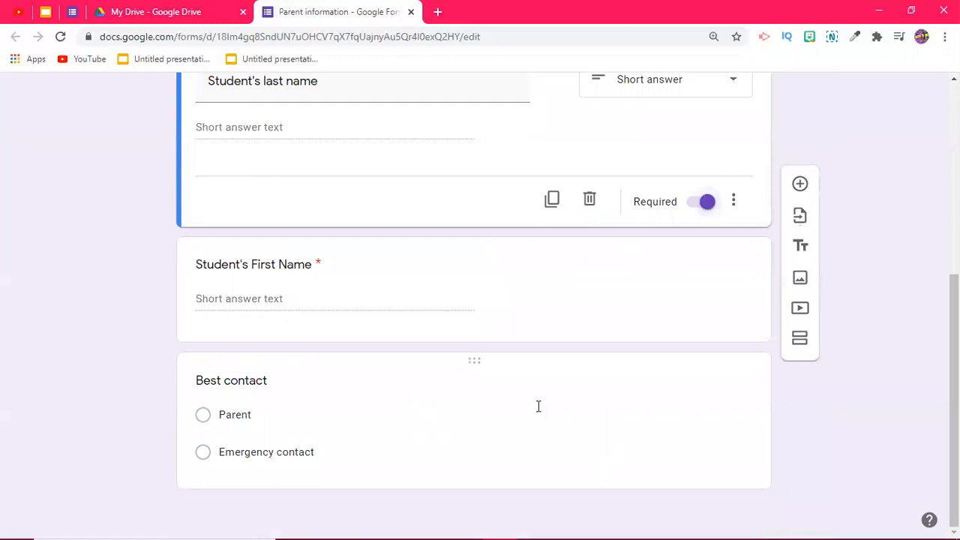
{"action": "left_click", "coordinate": [538, 405]}
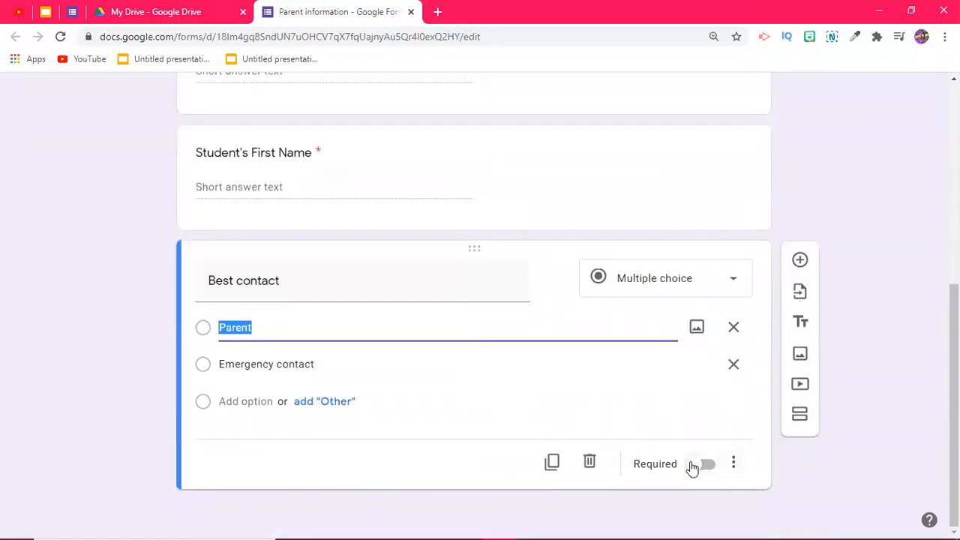
{"action": "left_click", "coordinate": [692, 465]}
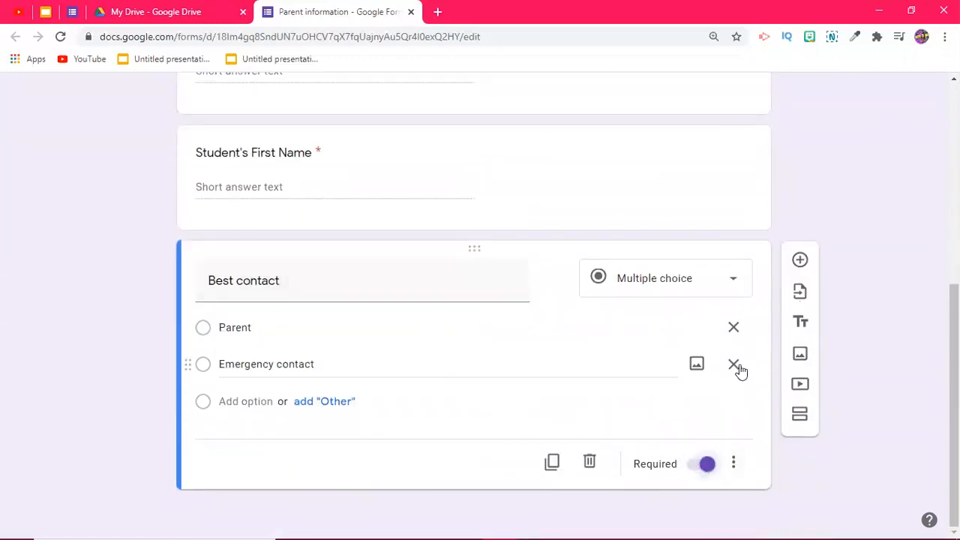
{"action": "left_click", "coordinate": [799, 259]}
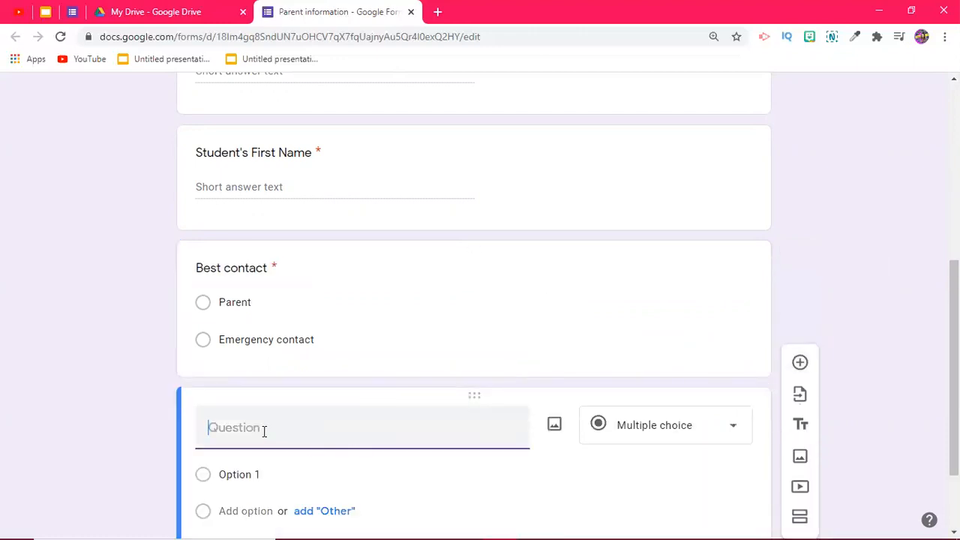
Step: Title the new question 'Best time to be reached'
{"action": "type", "text": "Best tme"}
{"action": "key", "text": "BackSpace"}
{"action": "key", "text": "BackSpace"}
{"action": "type", "text": "ime to be reached"}
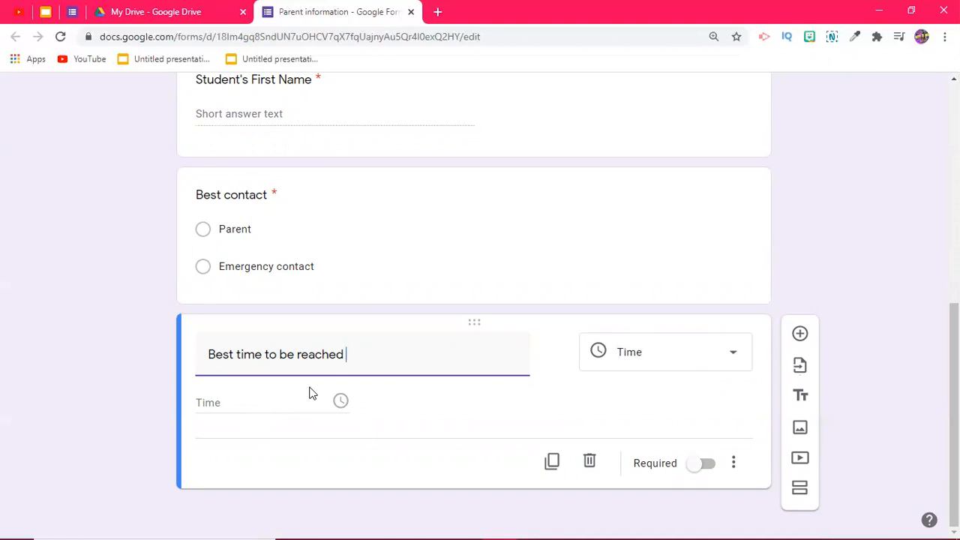
Step: Add a question below Best time to be reached titled 'Best contact Number'
{"action": "left_click", "coordinate": [798, 335]}
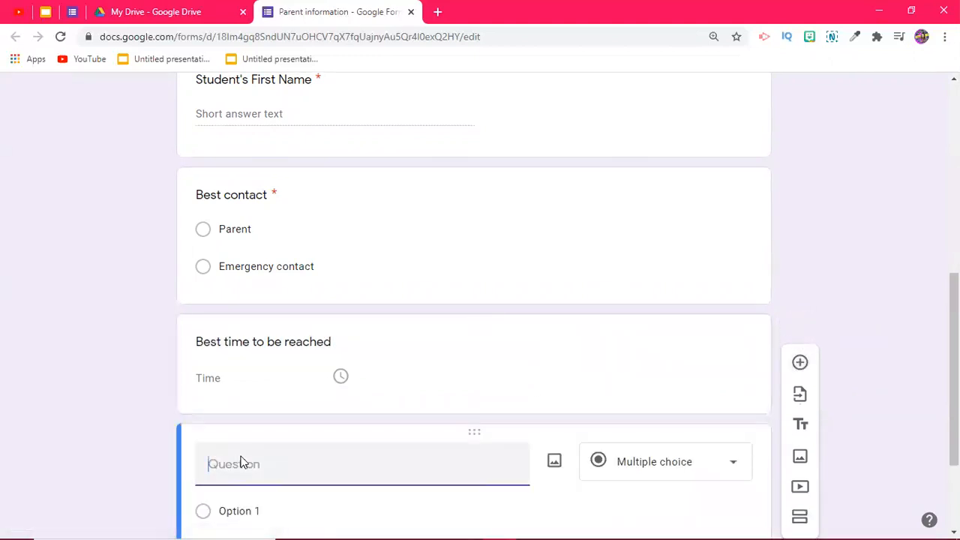
{"action": "type", "text": "phone"}
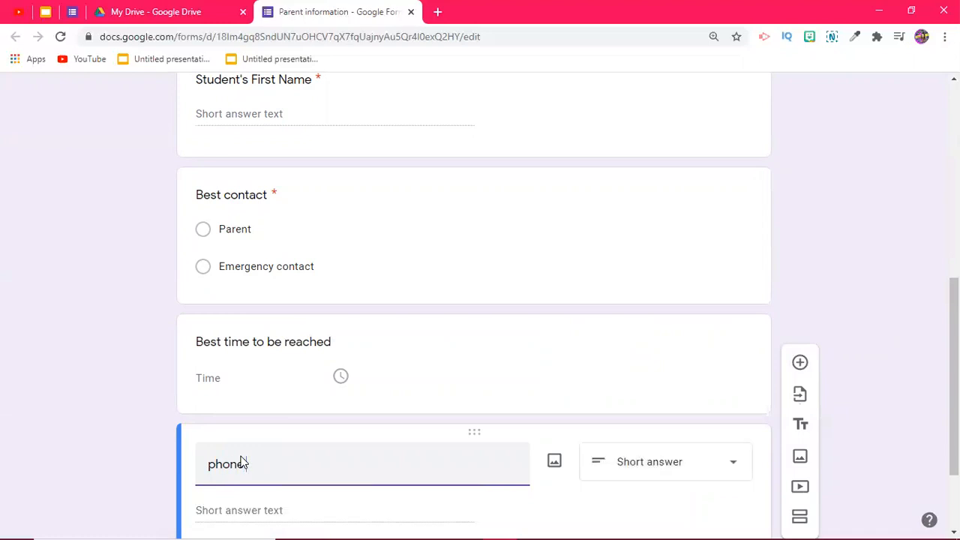
{"action": "key", "text": "BackSpace"}
{"action": "key", "text": "BackSpace"}
{"action": "key", "text": "BackSpace"}
{"action": "key", "text": "BackSpace"}
{"action": "type", "text": "es"}
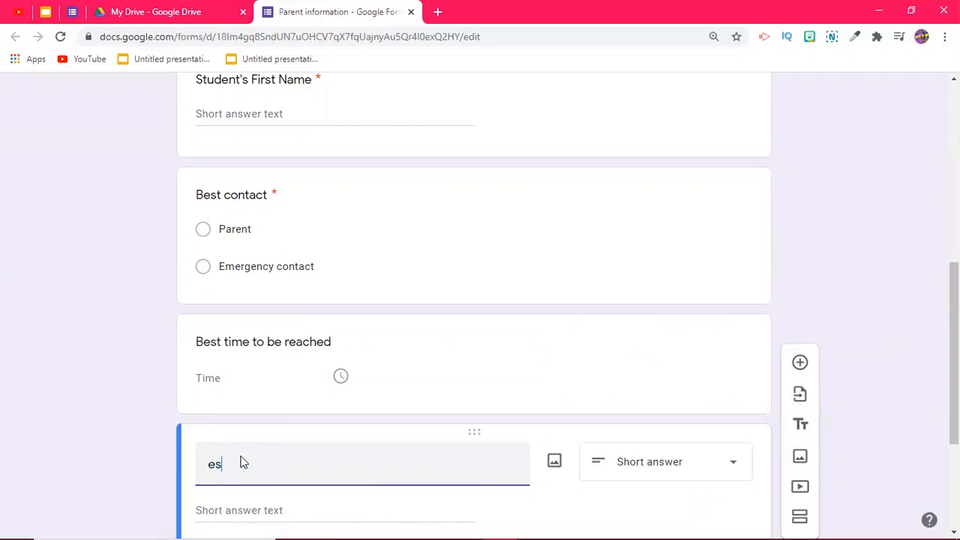
{"action": "type", "text": "t contact"}
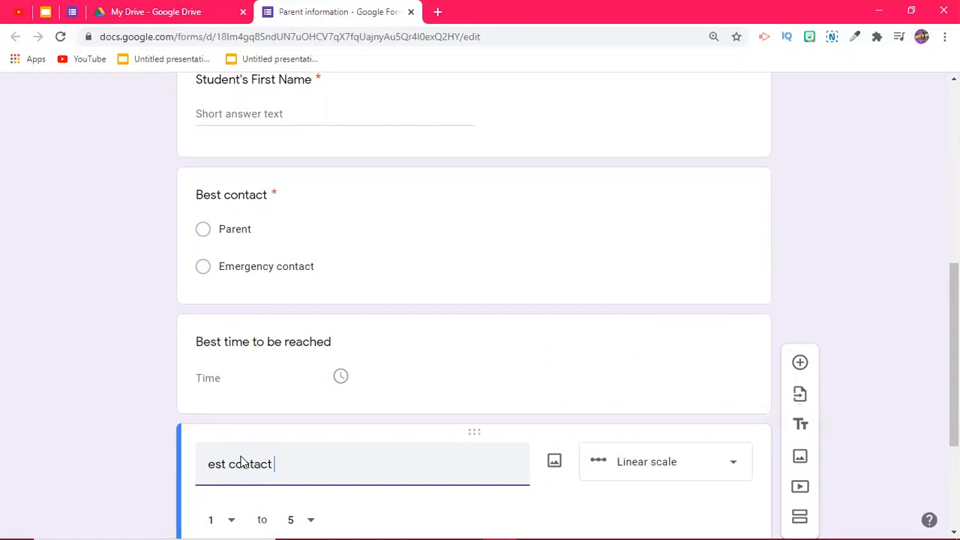
{"action": "key", "text": "ctrl+BackSpace"}
{"action": "key", "text": "ctrl+BackSpace"}
{"action": "type", "text": "Best contact nuimber"}
{"action": "key", "text": "Left"}
{"action": "key", "text": "Left"}
{"action": "key", "text": "Left"}
{"action": "key", "text": "Left"}
{"action": "key", "text": "BackSpace"}
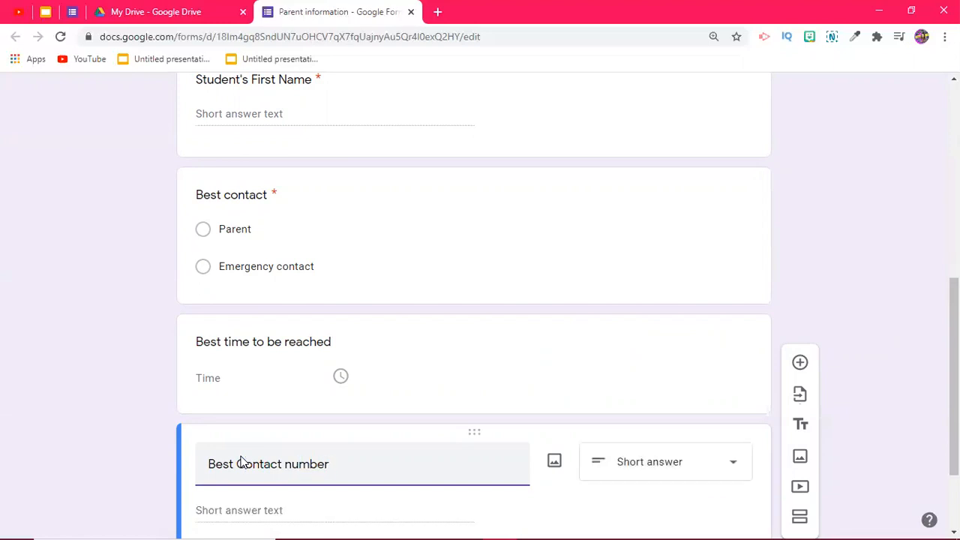
{"action": "key", "text": "Right"}
{"action": "key", "text": "Left"}
{"action": "key", "text": "Left"}
{"action": "key", "text": "Left"}
{"action": "key", "text": "Left"}
{"action": "key", "text": "BackSpace"}
{"action": "type", "text": "N"}
{"action": "scroll", "coordinate": [354, 443], "scroll_direction": "down", "scroll_amount": 2}
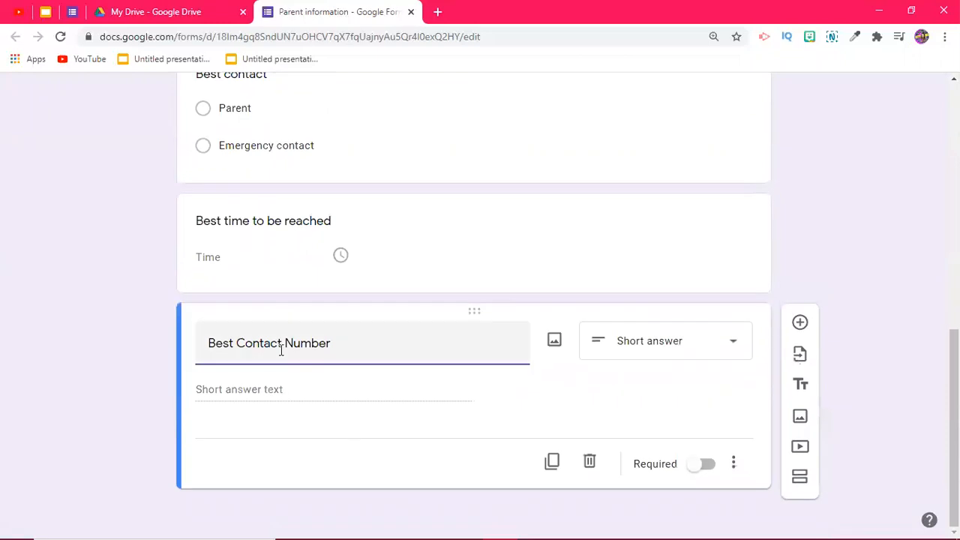
{"action": "left_click", "coordinate": [259, 387]}
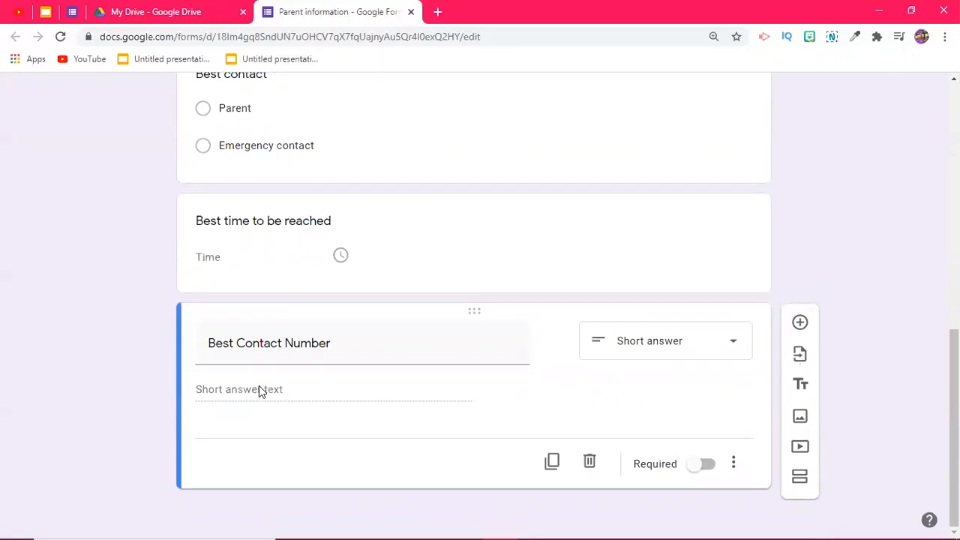
Step: Append the '(xxx) xxx-xxxx' format hint to the title and make the question required
{"action": "triple_click", "coordinate": [338, 341]}
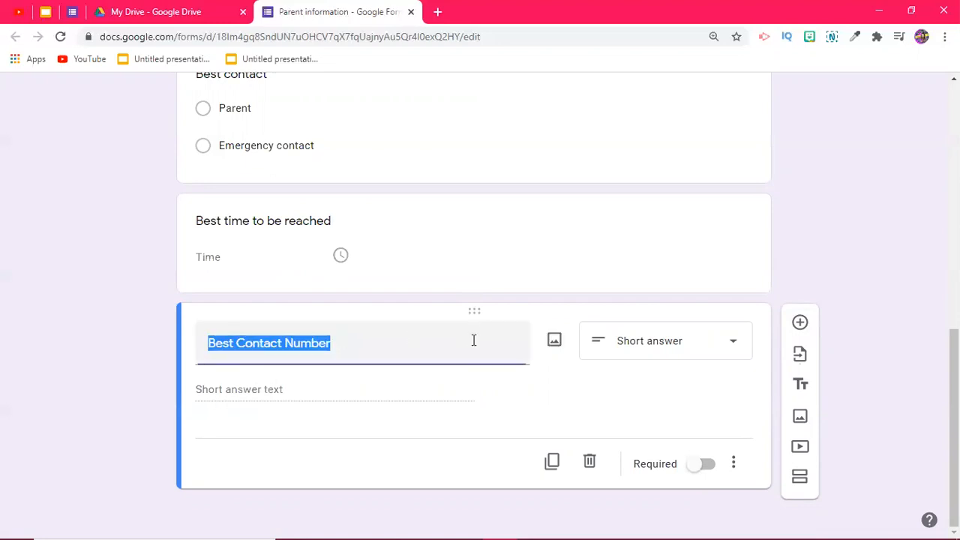
{"action": "left_click", "coordinate": [338, 347]}
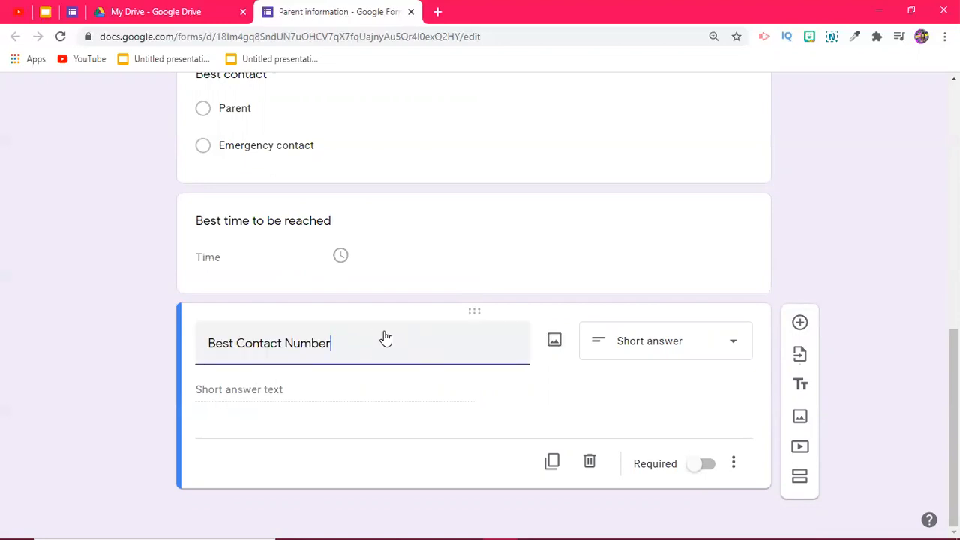
{"action": "type", "text": "(xxx) xxx-xxxx"}
{"action": "left_click", "coordinate": [276, 399]}
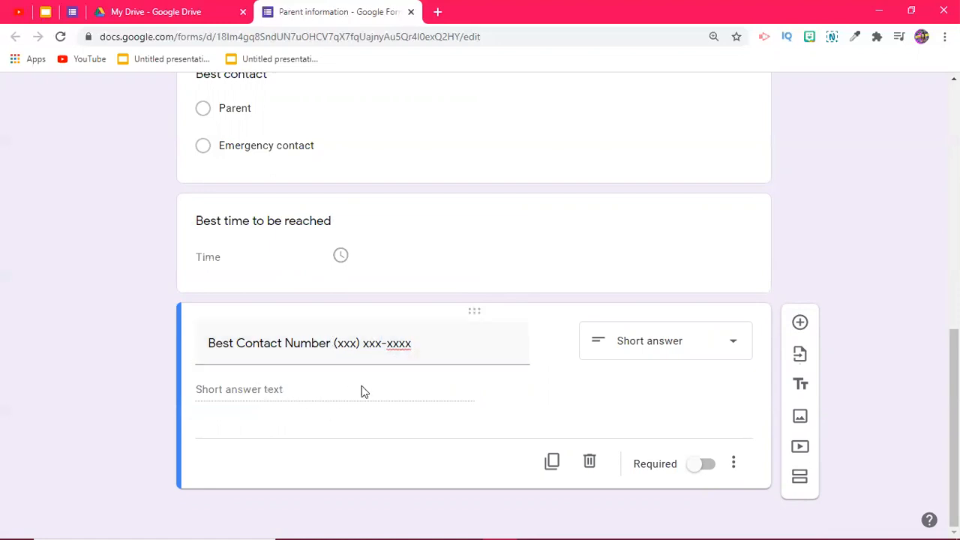
{"action": "left_click", "coordinate": [703, 464]}
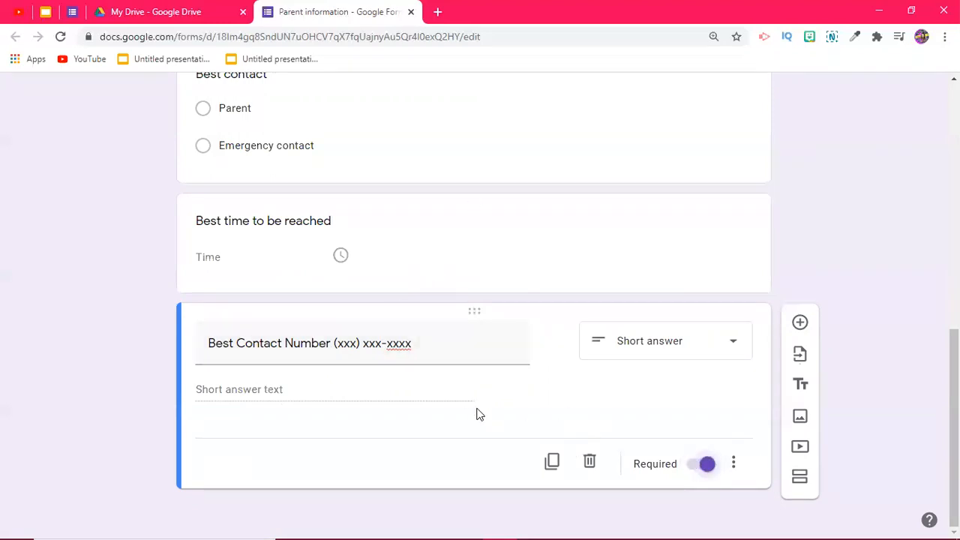
{"action": "scroll", "coordinate": [452, 433], "scroll_direction": "up", "scroll_amount": 1}
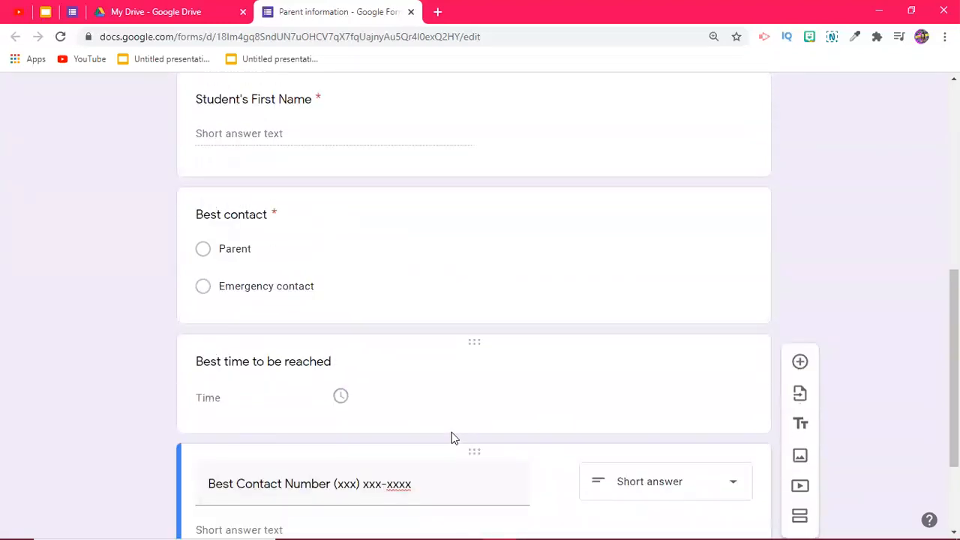
{"action": "scroll", "coordinate": [451, 432], "scroll_direction": "down", "scroll_amount": 2}
{"action": "scroll", "coordinate": [451, 438], "scroll_direction": "up", "scroll_amount": 8}
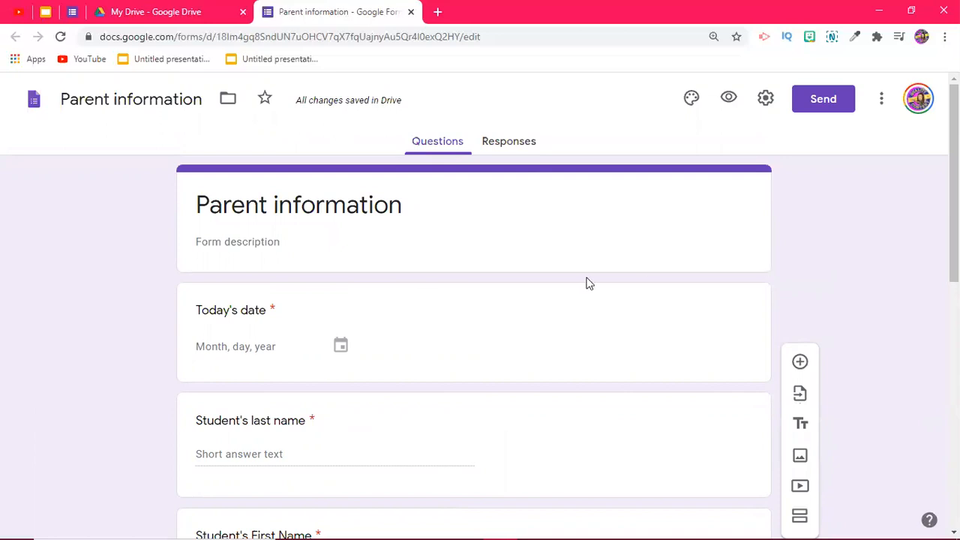
{"action": "scroll", "coordinate": [346, 306], "scroll_direction": "down", "scroll_amount": 3}
{"action": "scroll", "coordinate": [349, 303], "scroll_direction": "down", "scroll_amount": 4}
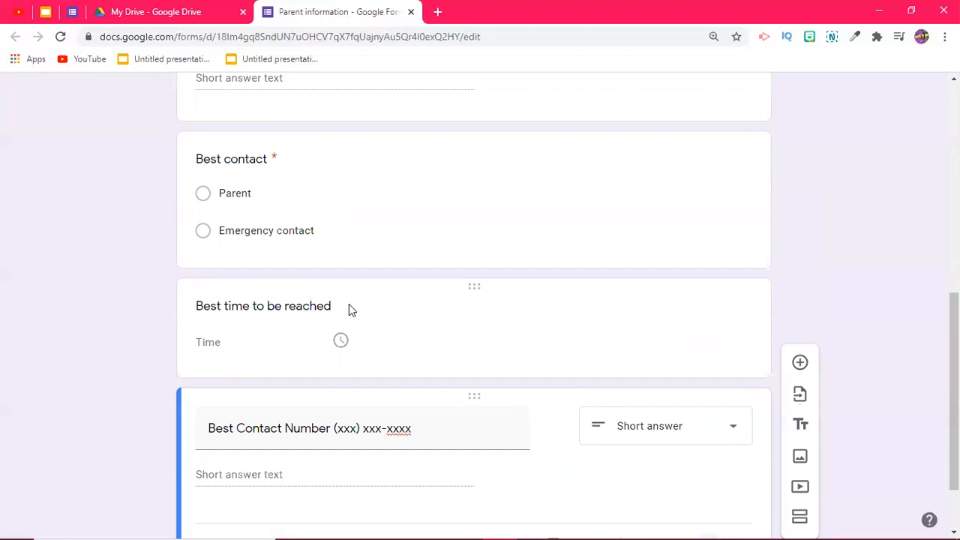
{"action": "scroll", "coordinate": [443, 355], "scroll_direction": "up", "scroll_amount": 6}
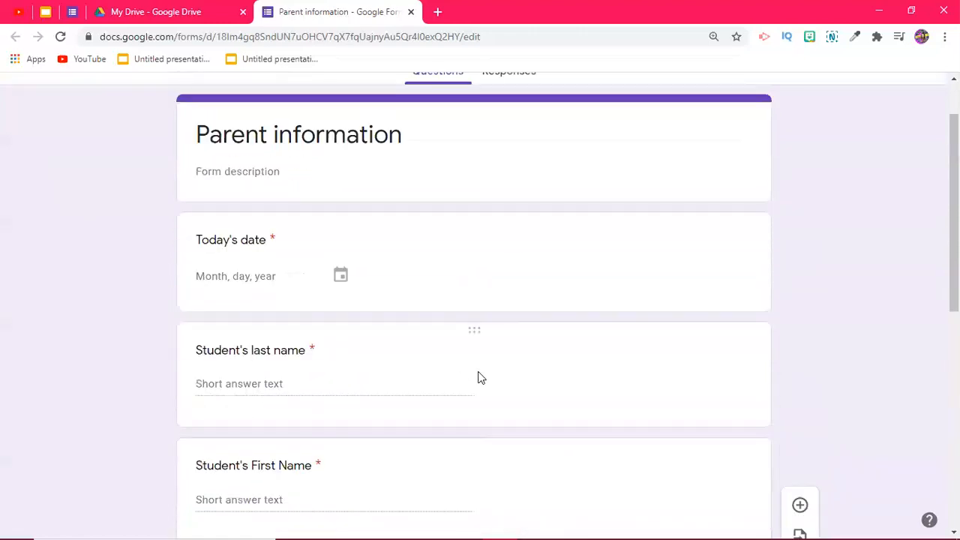
{"action": "scroll", "coordinate": [481, 378], "scroll_direction": "up", "scroll_amount": 2}
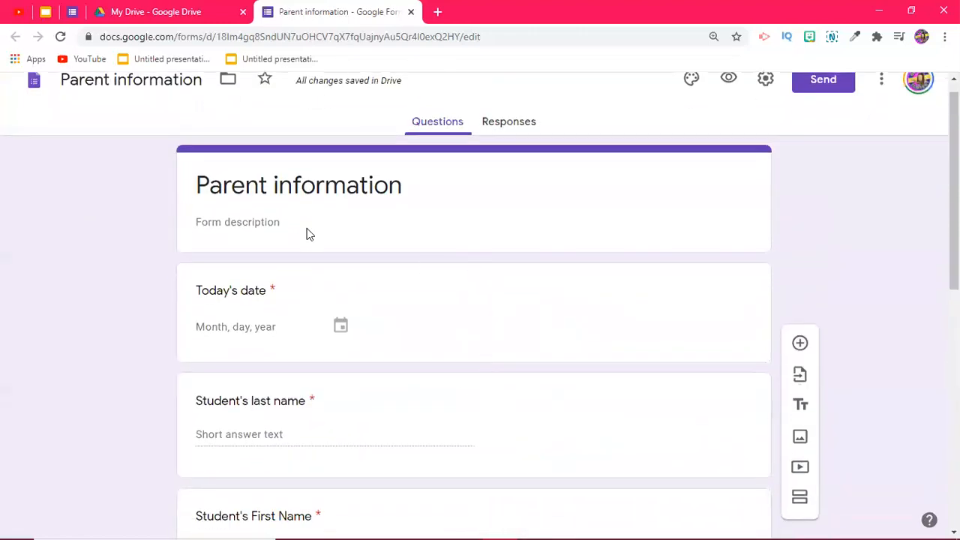
{"action": "scroll", "coordinate": [309, 234], "scroll_direction": "down", "scroll_amount": 10}
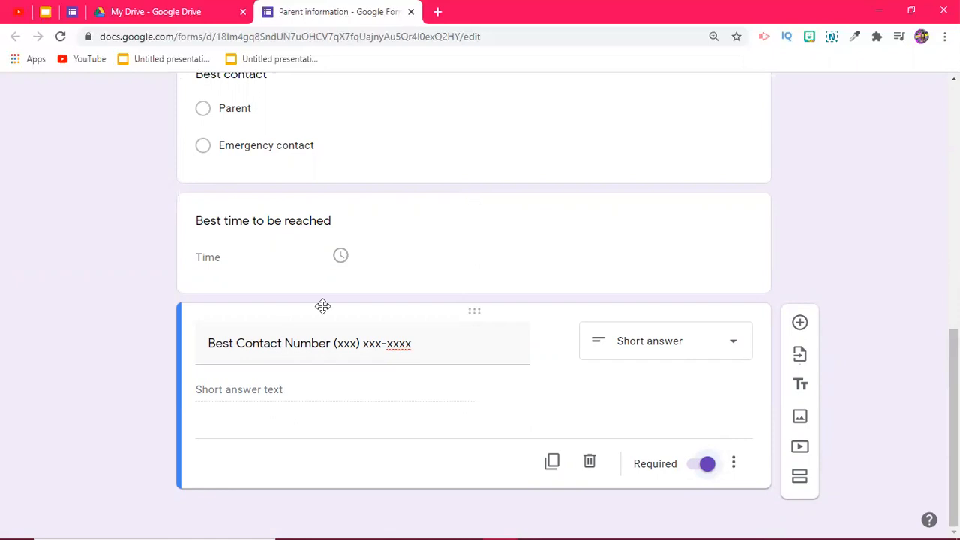
{"action": "scroll", "coordinate": [323, 306], "scroll_direction": "up", "scroll_amount": 10}
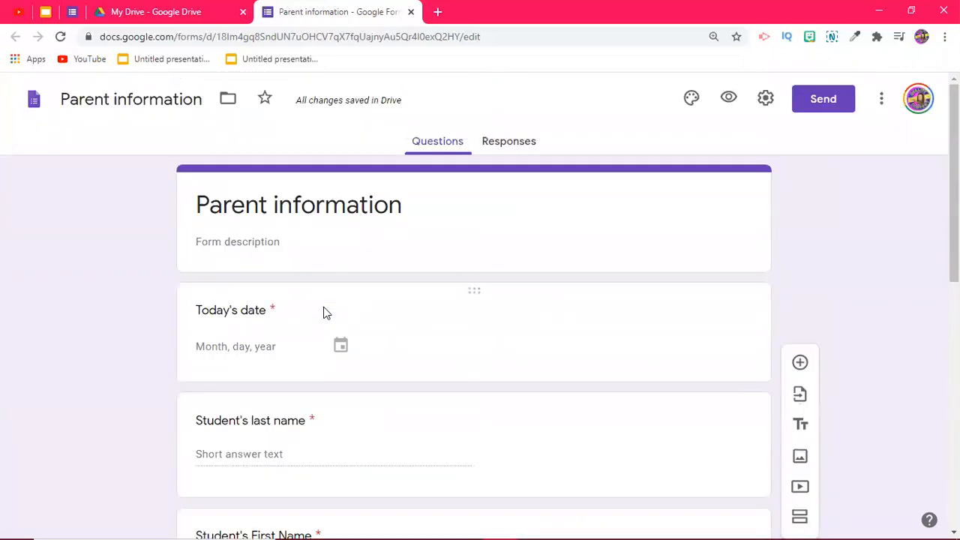
Step: Scroll through the finished Parent Information form, then return to the new form
{"action": "left_click", "coordinate": [72, 13]}
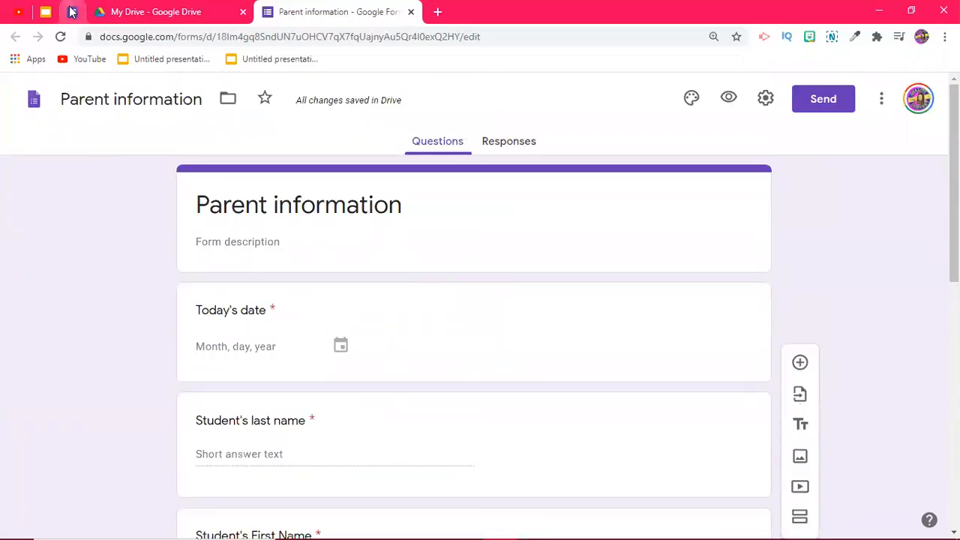
{"action": "scroll", "coordinate": [316, 240], "scroll_direction": "up", "scroll_amount": 3}
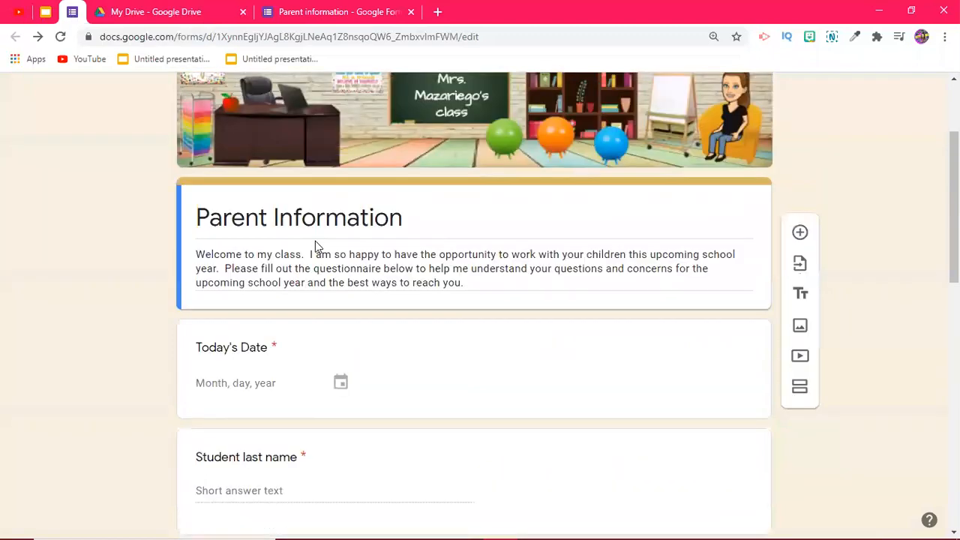
{"action": "scroll", "coordinate": [406, 245], "scroll_direction": "down", "scroll_amount": 8}
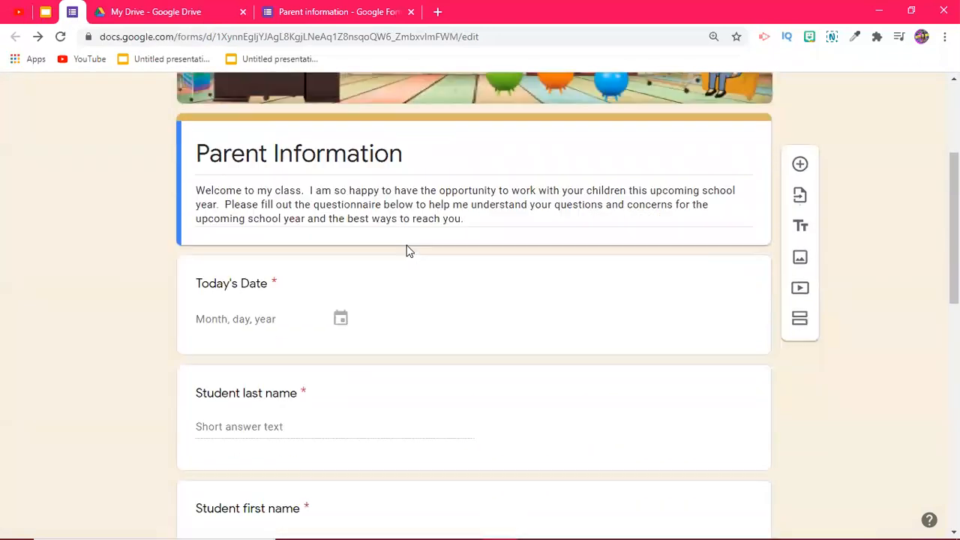
{"action": "scroll", "coordinate": [407, 248], "scroll_direction": "down", "scroll_amount": 3}
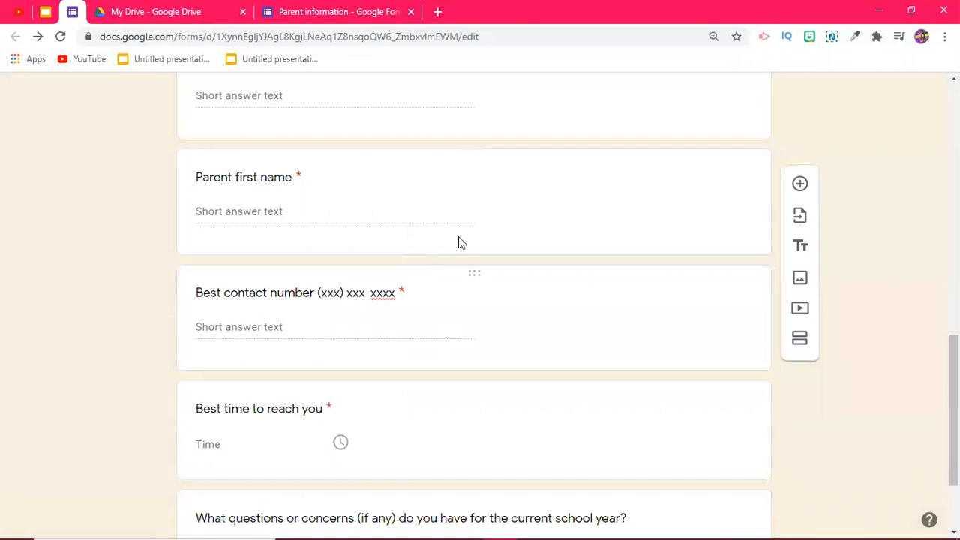
{"action": "scroll", "coordinate": [368, 384], "scroll_direction": "down", "scroll_amount": 2}
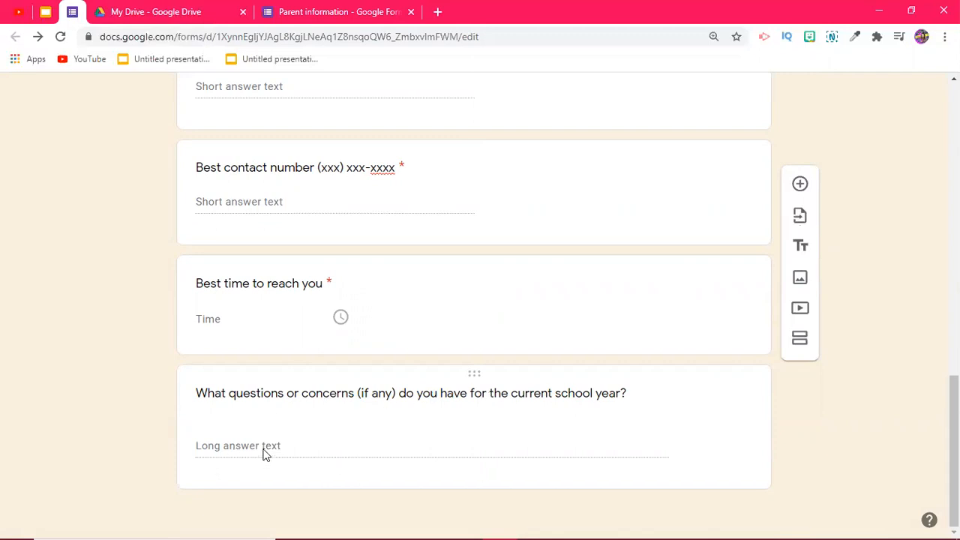
{"action": "left_click", "coordinate": [333, 16]}
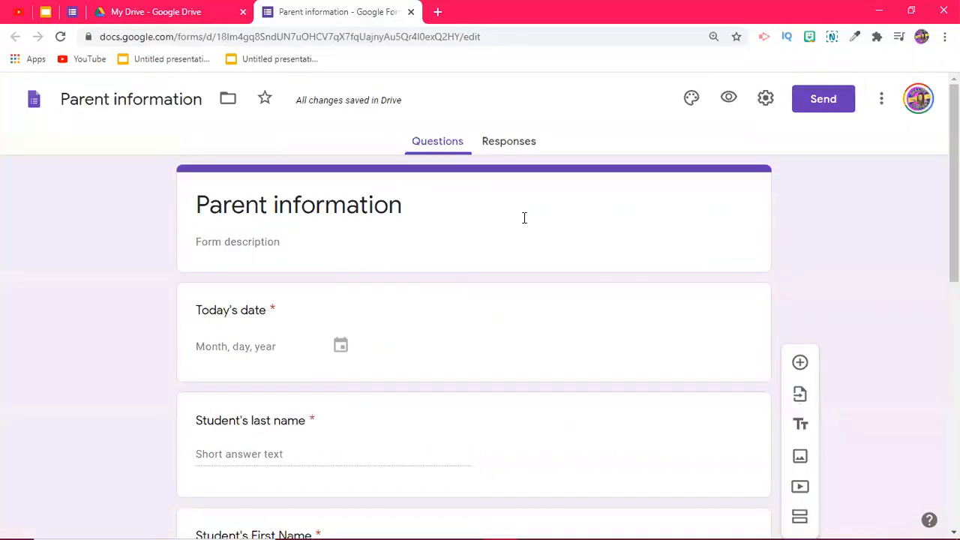
Step: Inspect the answer types offered for Best Contact Number, then go to the My Drive page
{"action": "scroll", "coordinate": [548, 294], "scroll_direction": "down", "scroll_amount": 8}
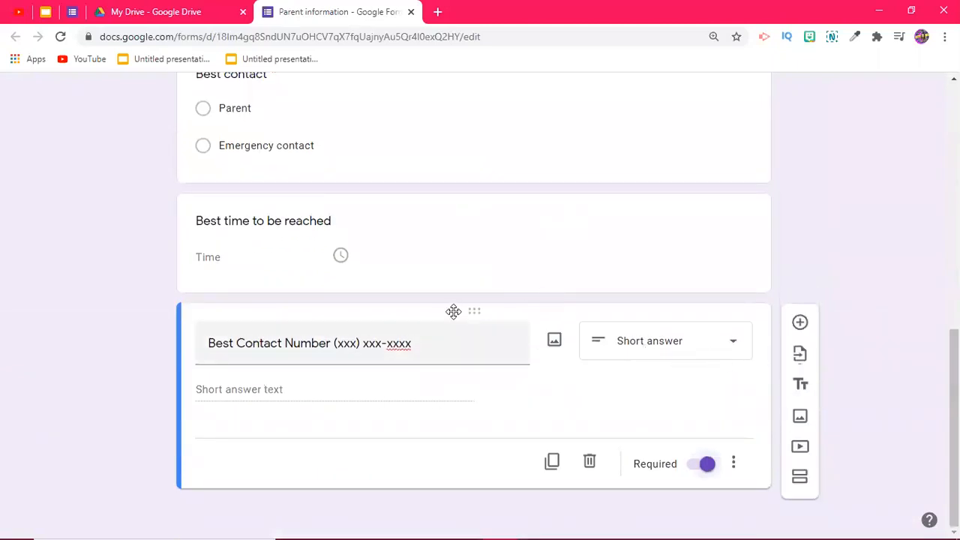
{"action": "left_click", "coordinate": [734, 344]}
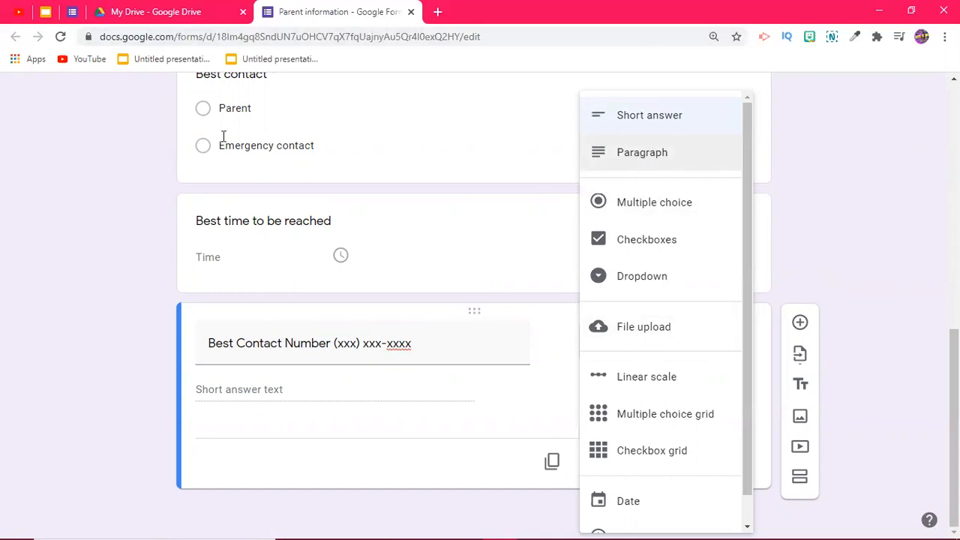
{"action": "left_click", "coordinate": [165, 12]}
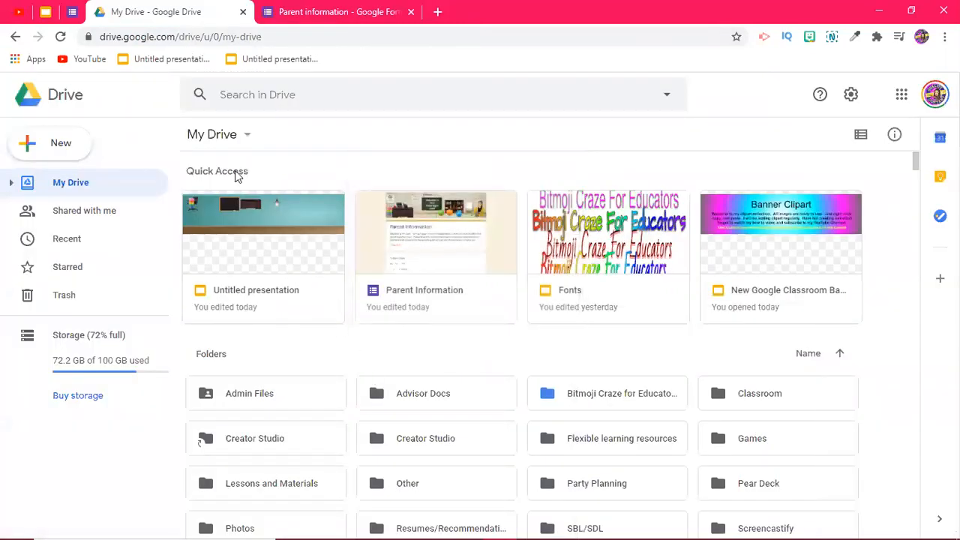
Step: Switch back to the Parent Information form editor tab and scroll up to its classroom banner
{"action": "left_click", "coordinate": [72, 12]}
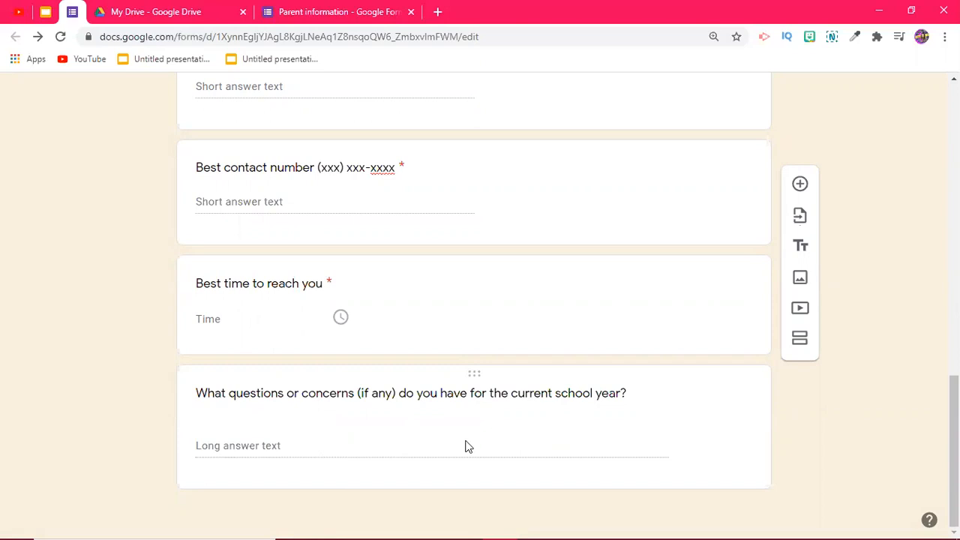
{"action": "scroll", "coordinate": [568, 425], "scroll_direction": "up", "scroll_amount": 8}
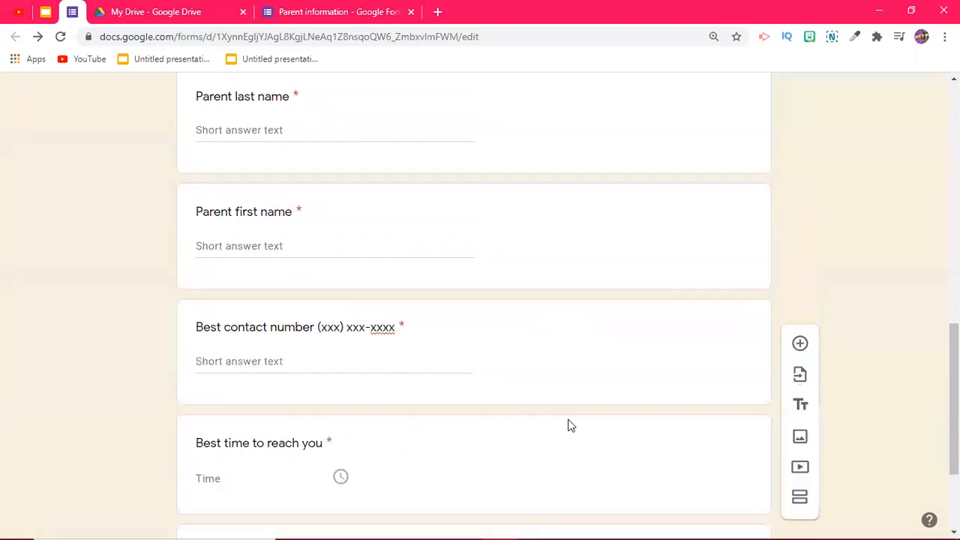
{"action": "scroll", "coordinate": [569, 424], "scroll_direction": "up", "scroll_amount": 4}
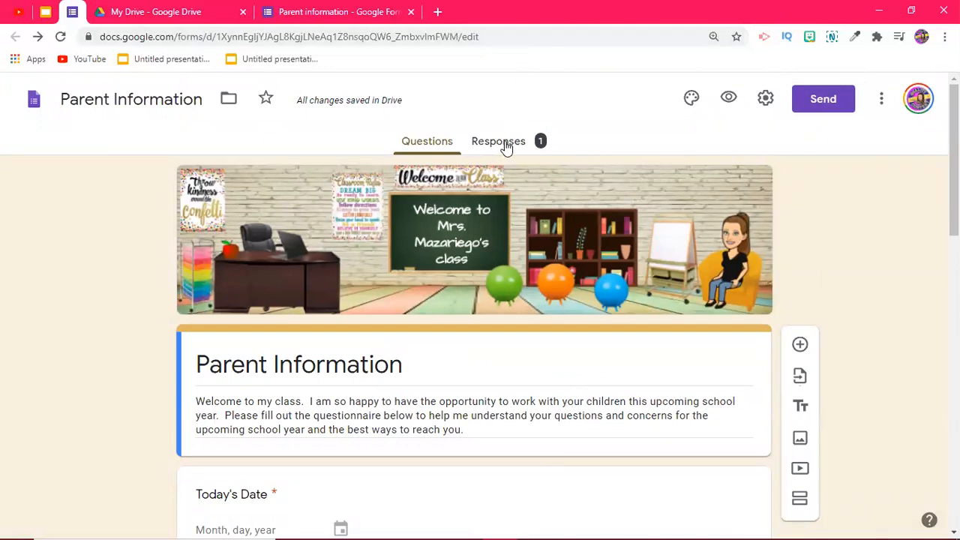
Step: Open the Send dialog's link option and shorten the form URL to a forms.gle link
{"action": "left_click", "coordinate": [821, 102]}
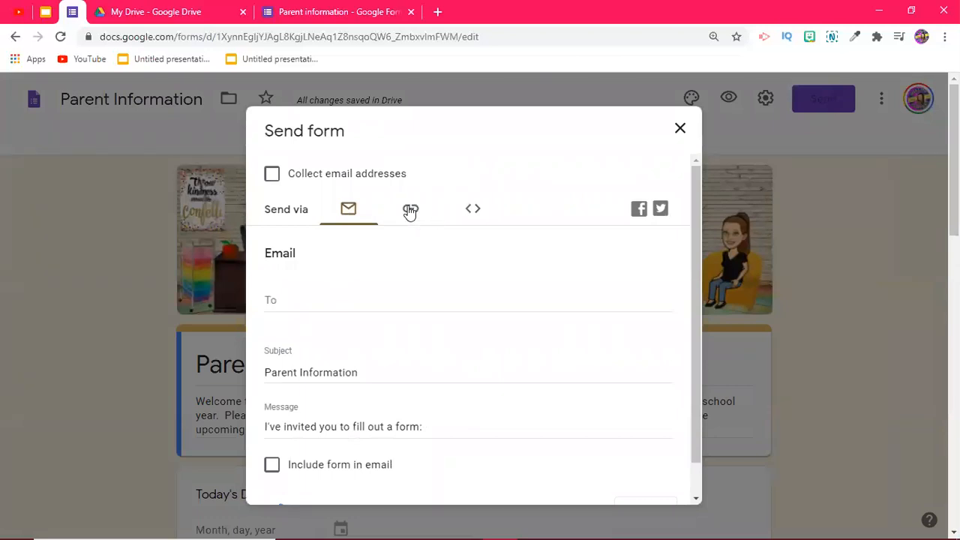
{"action": "left_click", "coordinate": [412, 211]}
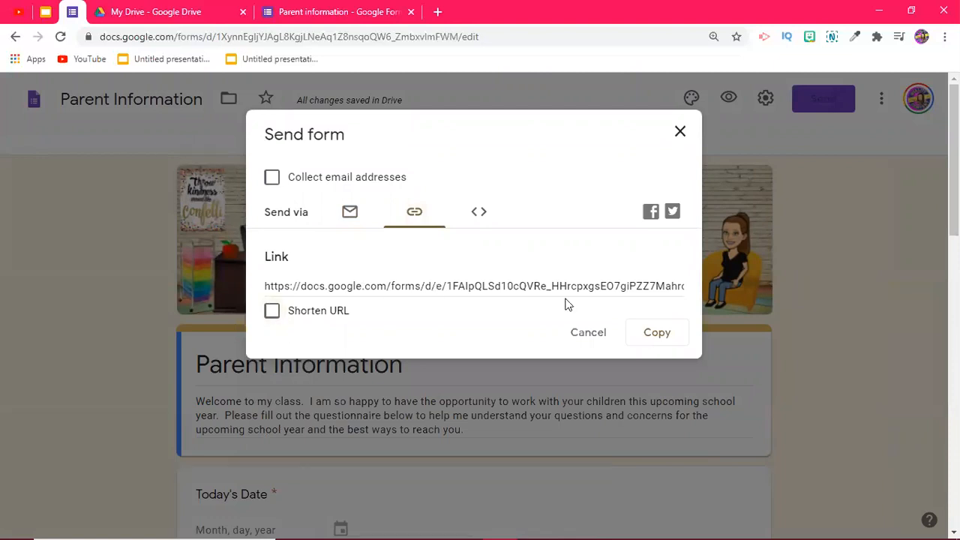
{"action": "left_click", "coordinate": [272, 311]}
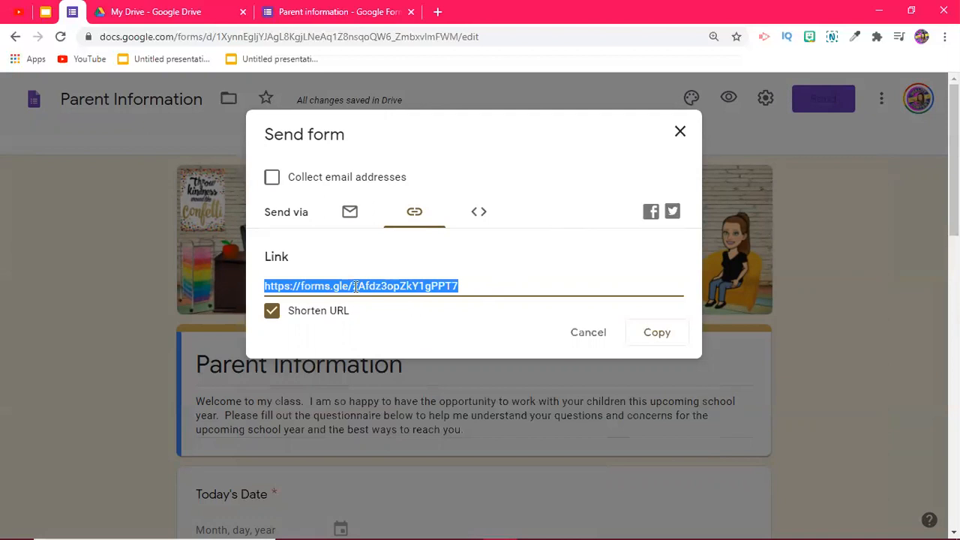
Step: Open the copied forms.gle short link in a new browser tab
{"action": "left_click", "coordinate": [437, 11]}
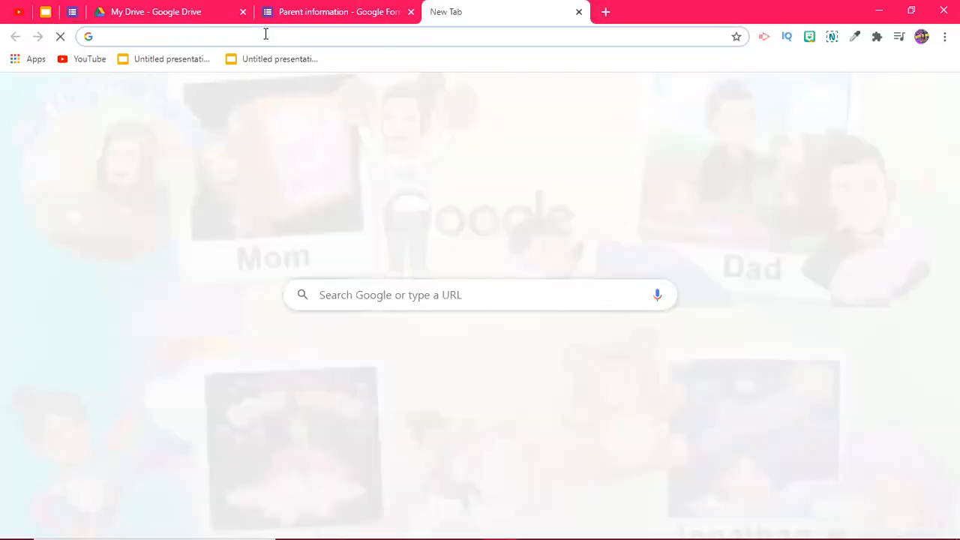
{"action": "left_click", "coordinate": [266, 35]}
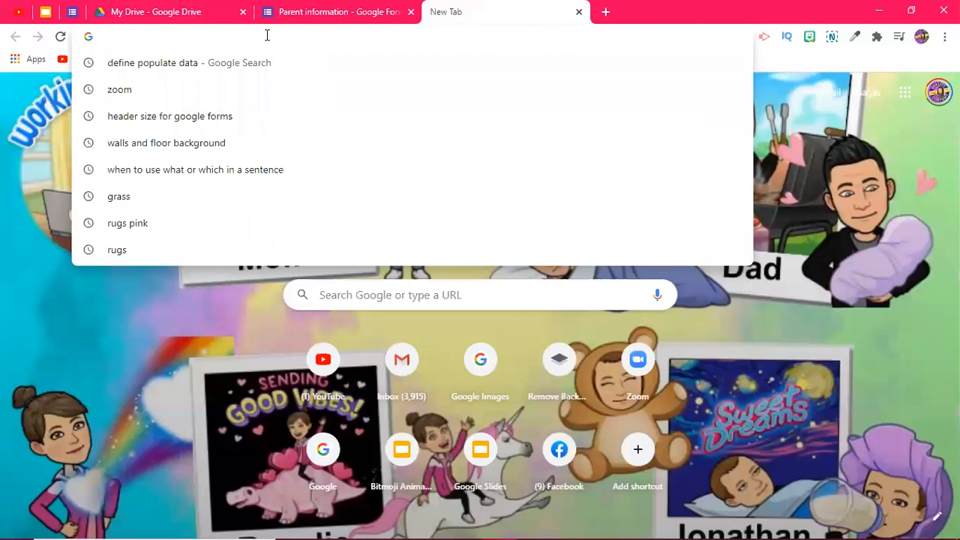
{"action": "key", "text": "ctrl+v"}
{"action": "key", "text": "Return"}
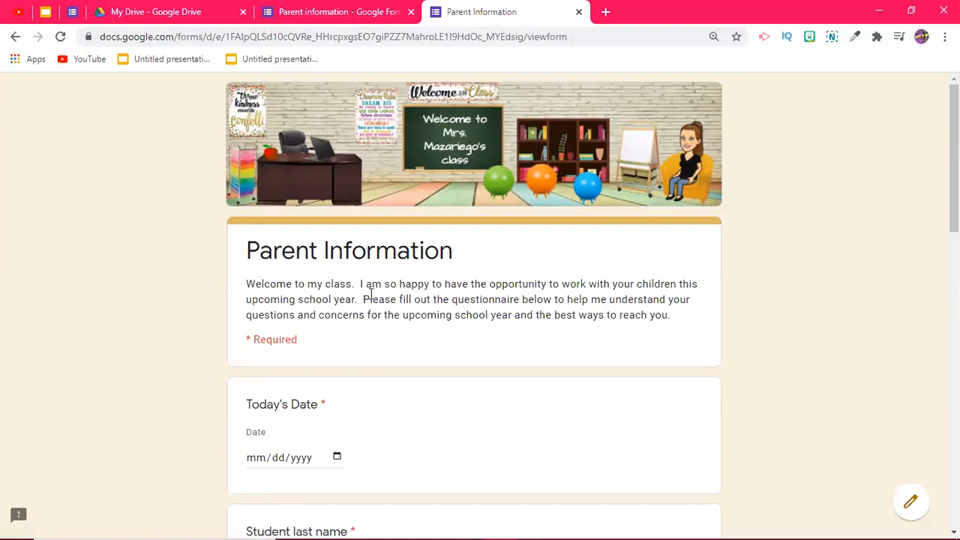
{"action": "scroll", "coordinate": [370, 294], "scroll_direction": "down", "scroll_amount": 2}
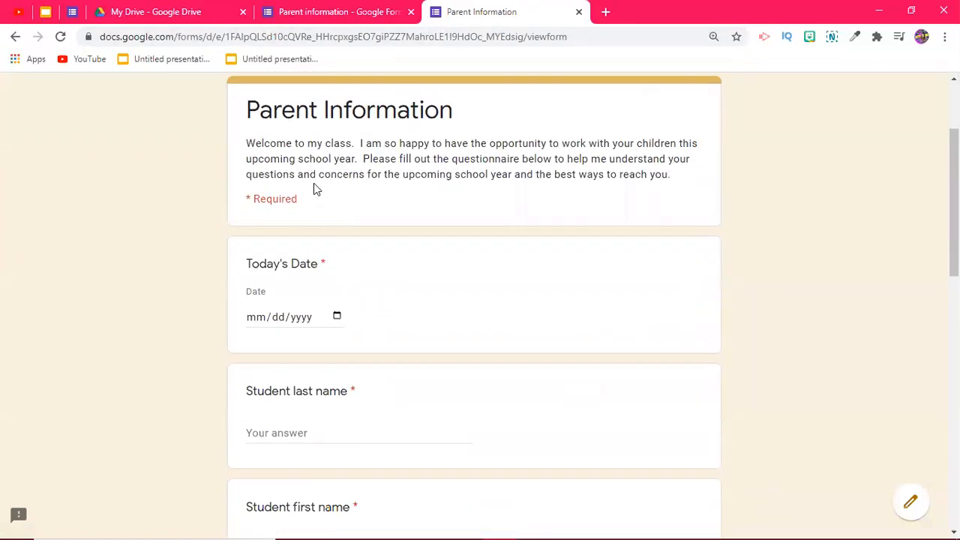
{"action": "scroll", "coordinate": [299, 304], "scroll_direction": "down", "scroll_amount": 1}
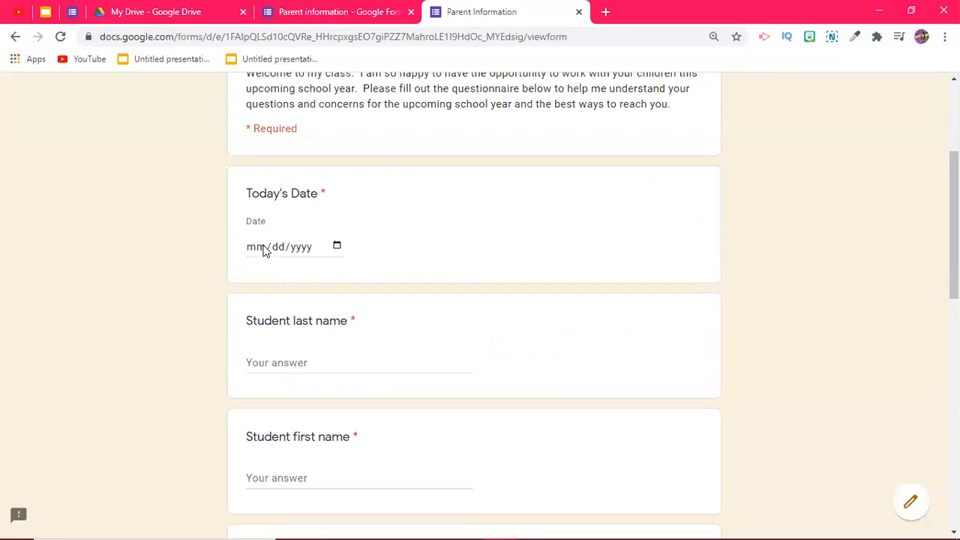
Step: Set the date to 08/11/2020 and enter the student's last and first names
{"action": "left_click", "coordinate": [263, 248]}
{"action": "left_click", "coordinate": [337, 246]}
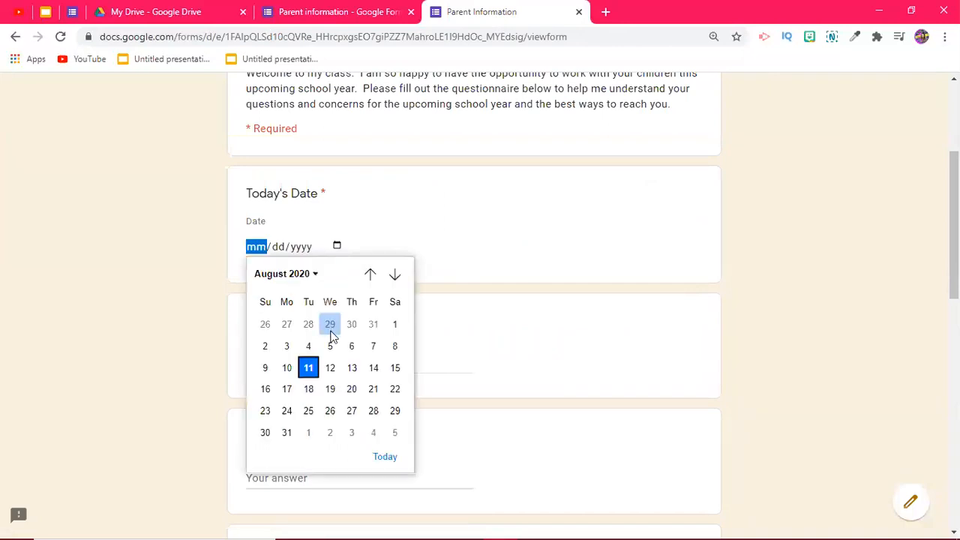
{"action": "left_click", "coordinate": [309, 367]}
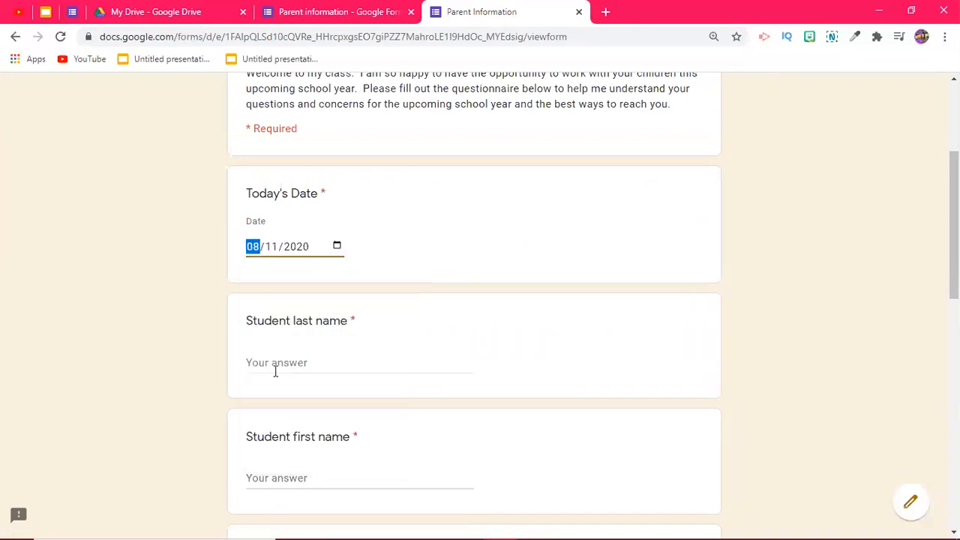
{"action": "left_click", "coordinate": [279, 363]}
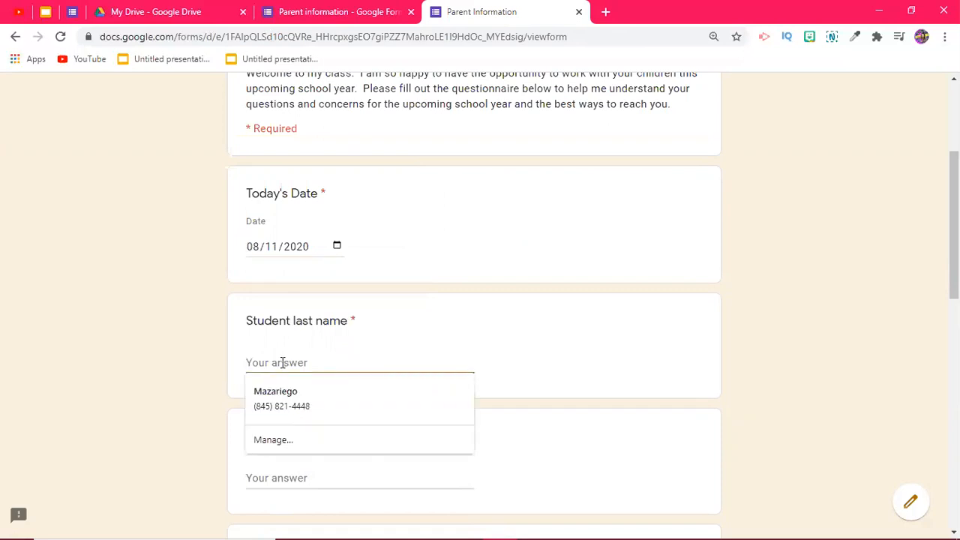
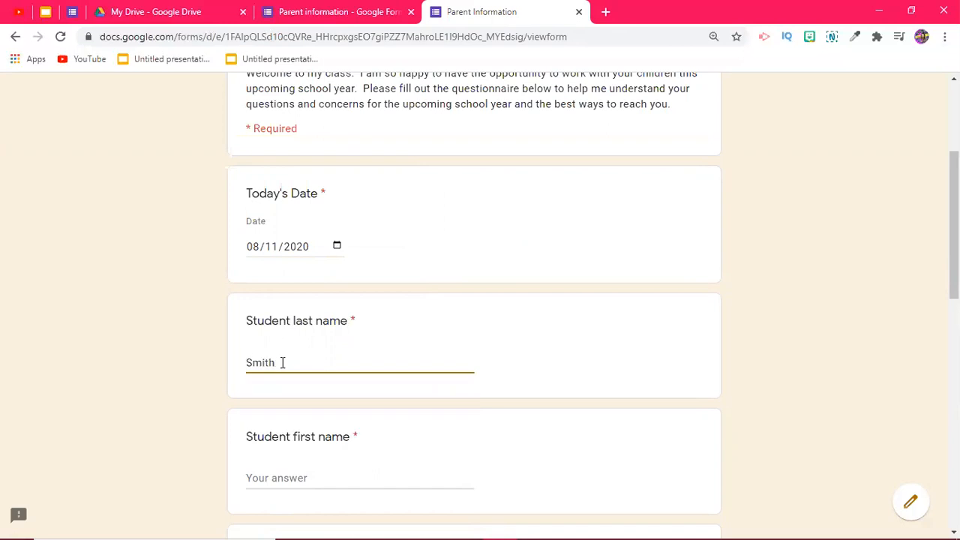
{"action": "key", "text": "Tab"}
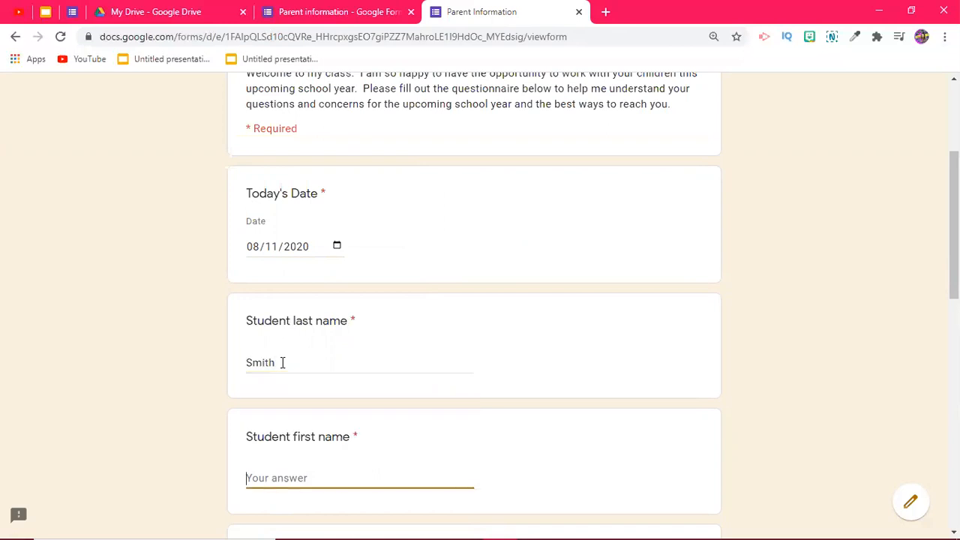
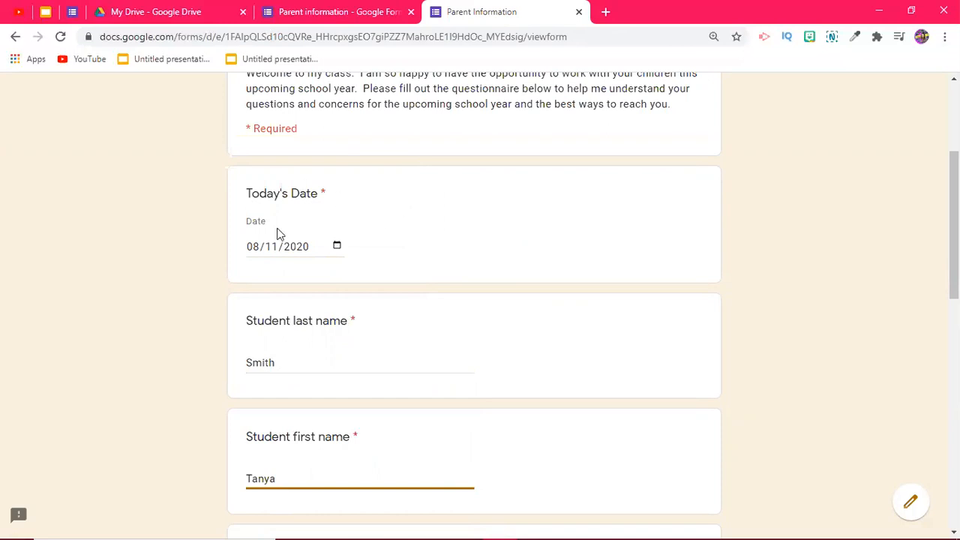
Step: Enter the parent's last and first names, fixing the first name's capitalization
{"action": "scroll", "coordinate": [285, 285], "scroll_direction": "down", "scroll_amount": 3}
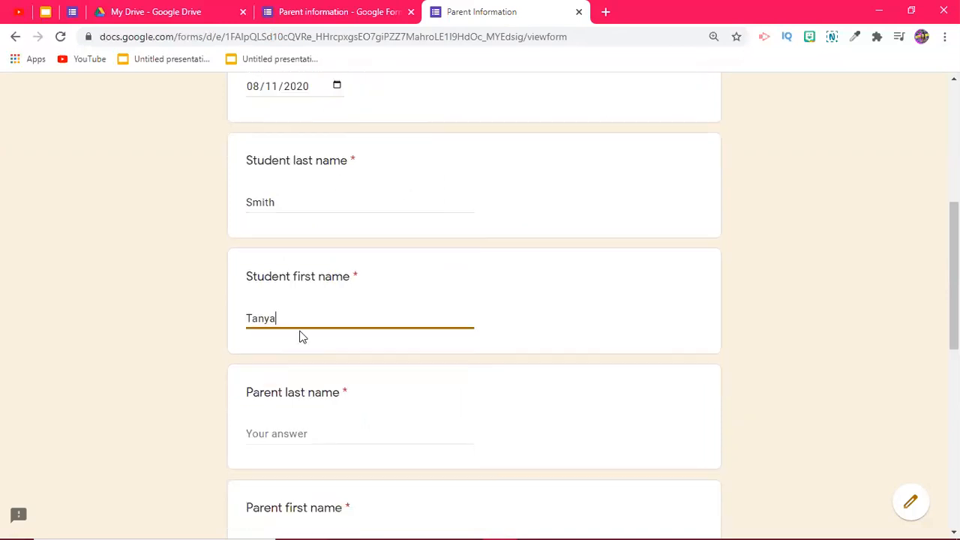
{"action": "left_click", "coordinate": [292, 384]}
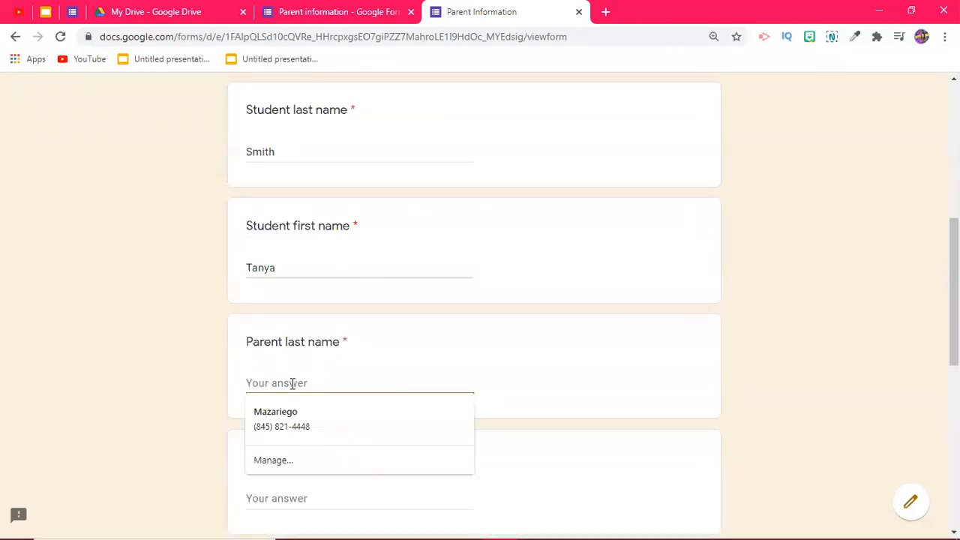
{"action": "scroll", "coordinate": [291, 382], "scroll_direction": "down", "scroll_amount": 3}
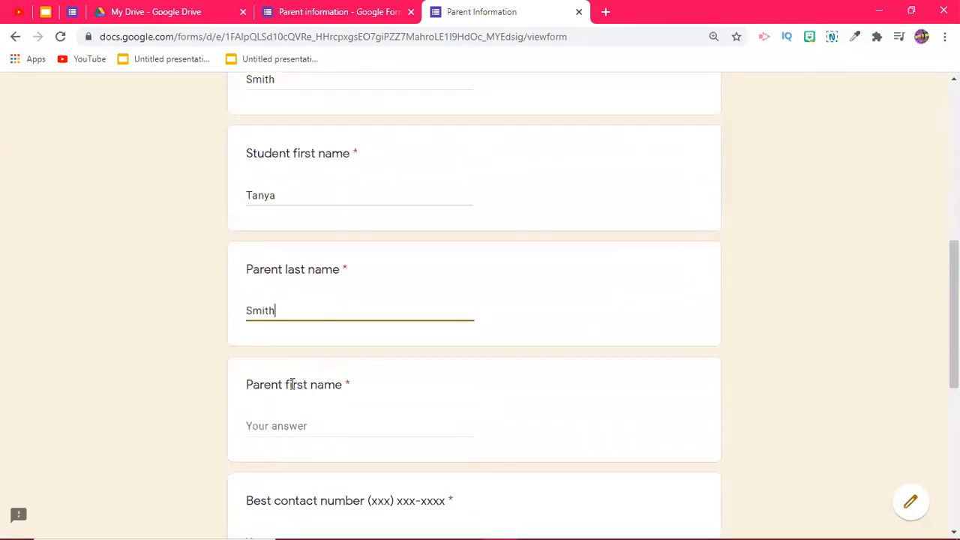
{"action": "left_click", "coordinate": [289, 279]}
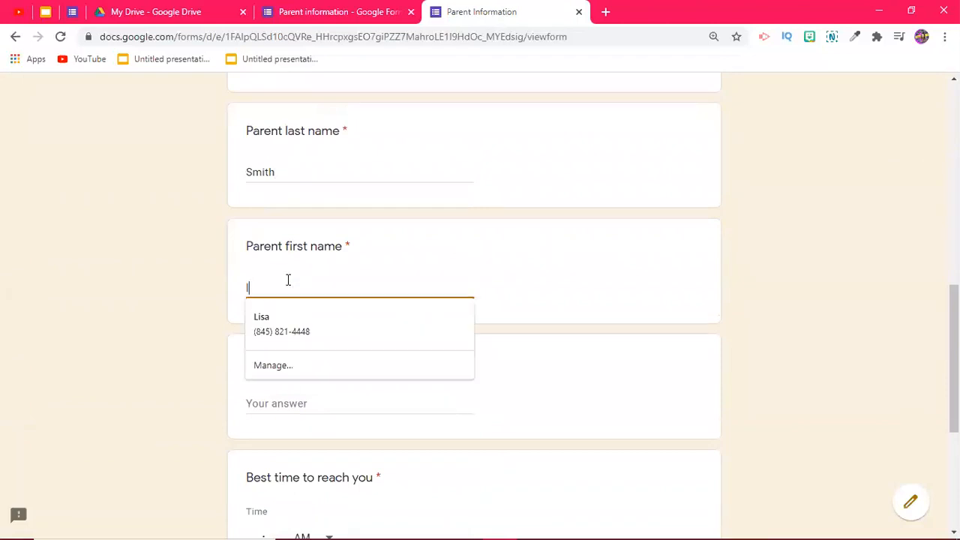
{"action": "scroll", "coordinate": [278, 291], "scroll_direction": "down", "scroll_amount": 1}
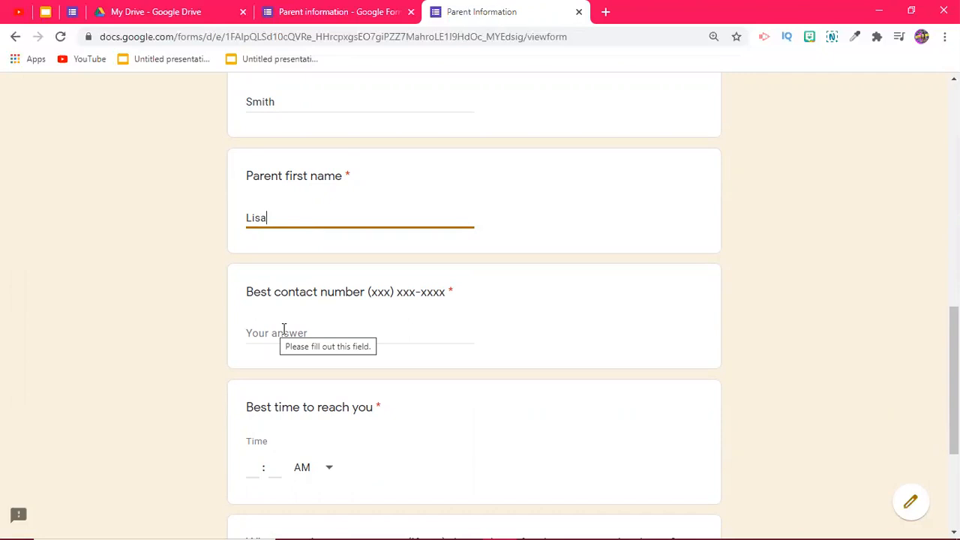
Step: Enter a contact phone number and set the best time to reach you to 5:00 PM
{"action": "left_click", "coordinate": [283, 328]}
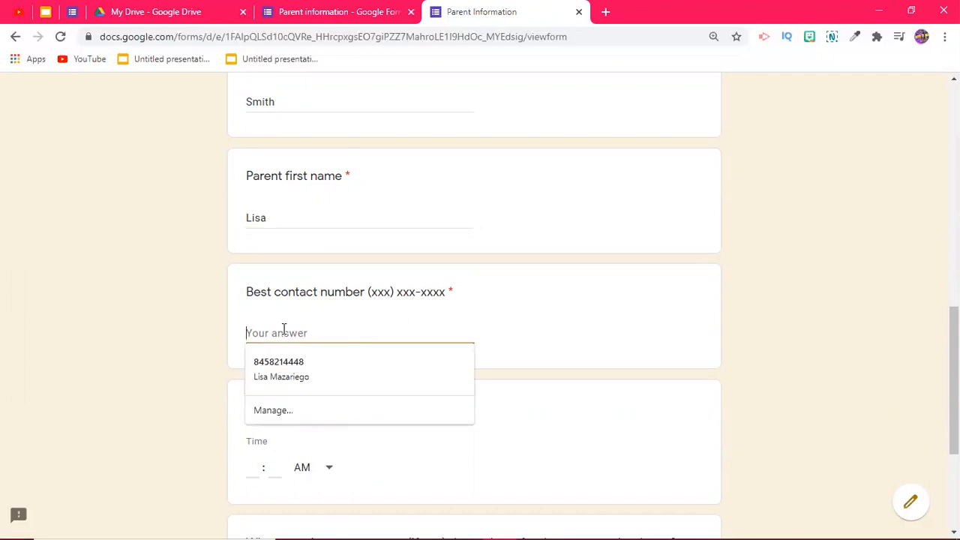
{"action": "type", "text": "1234567890"}
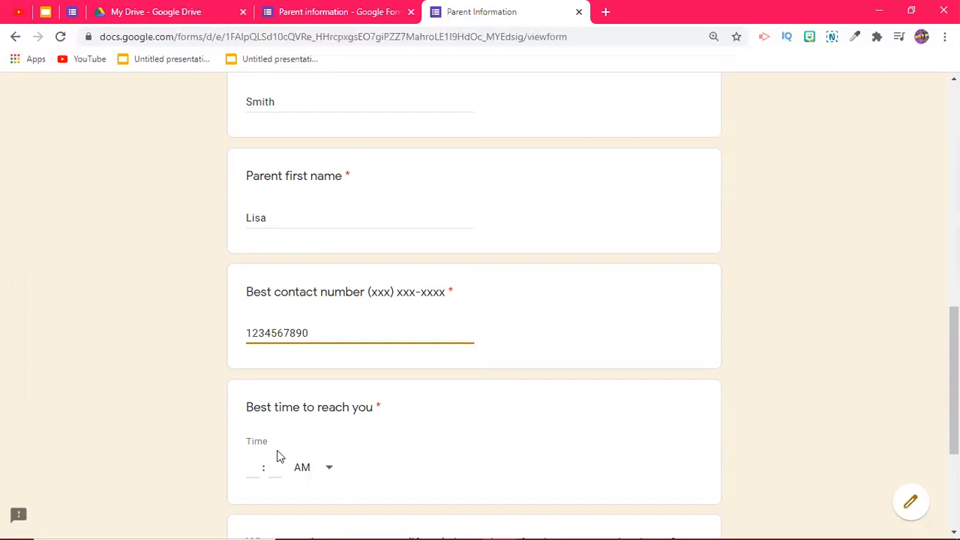
{"action": "left_click", "coordinate": [261, 459]}
{"action": "type", "text": "5"}
{"action": "key", "text": "Tab"}
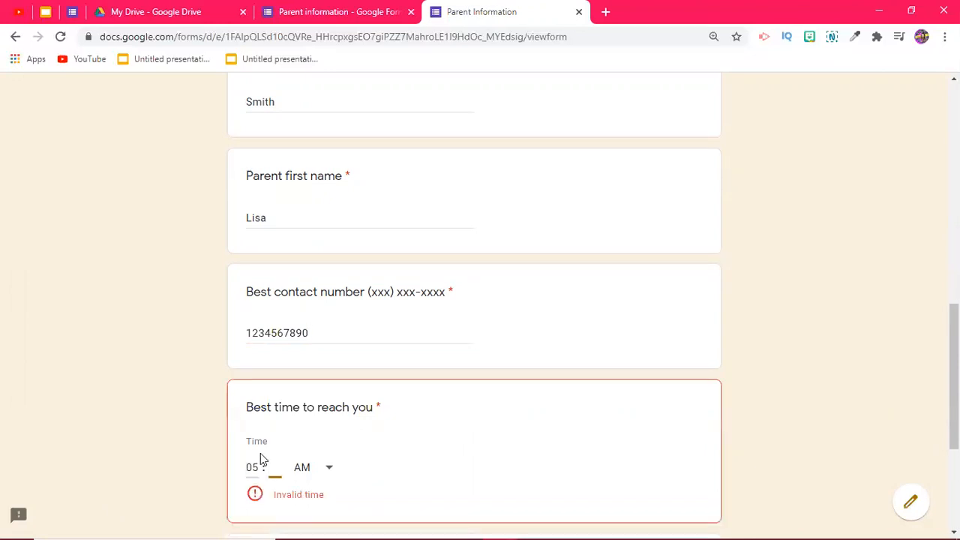
{"action": "type", "text": "00"}
{"action": "key", "text": "Tab"}
{"action": "key", "text": "Down"}
{"action": "key", "text": "Down"}
{"action": "key", "text": "Return"}
Step: Ask 'How will bus transportation work with social distancing' and submit the response
{"action": "scroll", "coordinate": [337, 458], "scroll_direction": "down", "scroll_amount": 2}
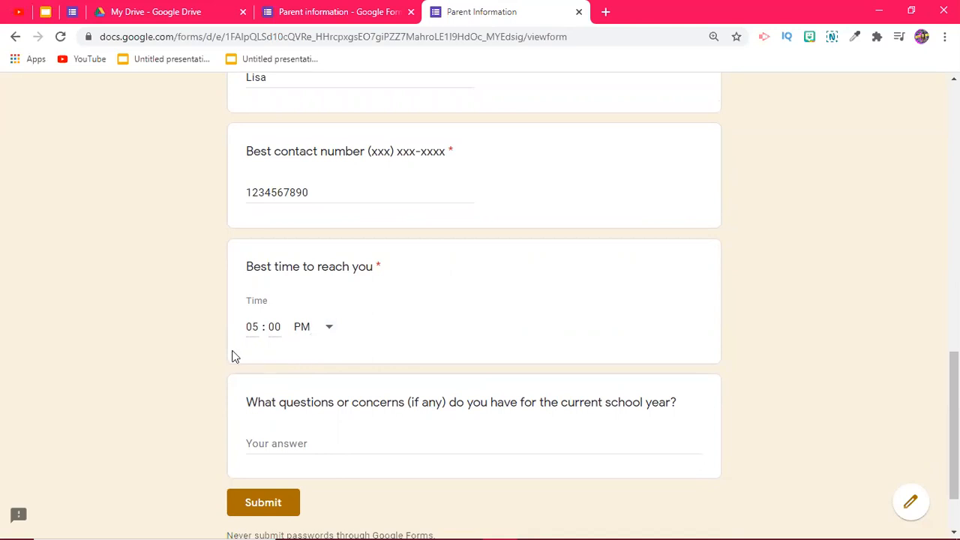
{"action": "scroll", "coordinate": [287, 355], "scroll_direction": "down", "scroll_amount": 1}
{"action": "left_click", "coordinate": [247, 372]}
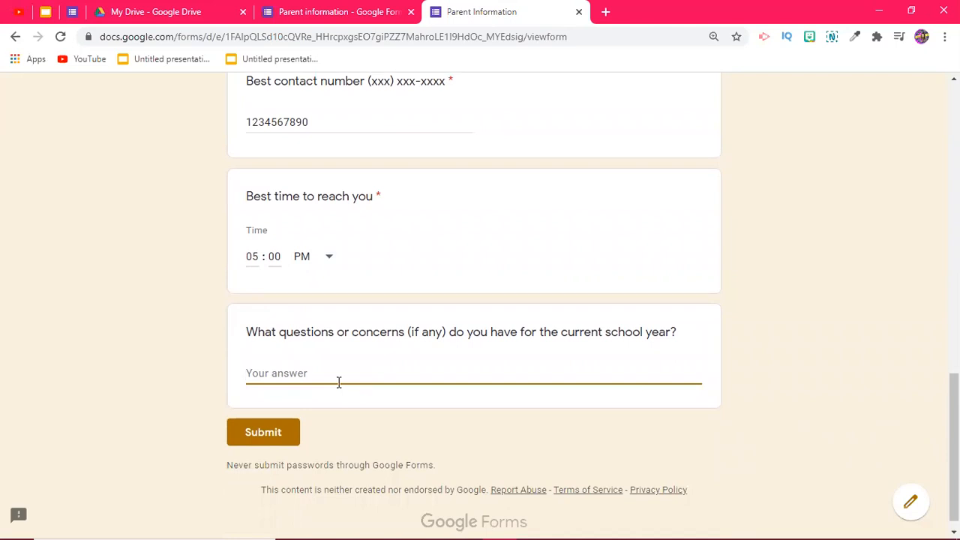
{"action": "type", "text": "How will"}
{"action": "type", "text": " buss"}
{"action": "type", "text": "transport"}
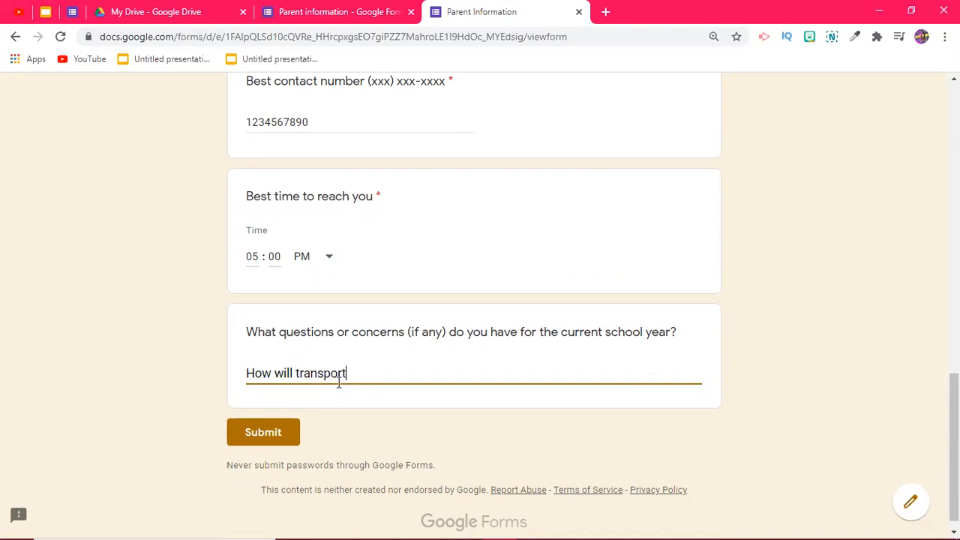
{"action": "type", "text": "ation work with social"}
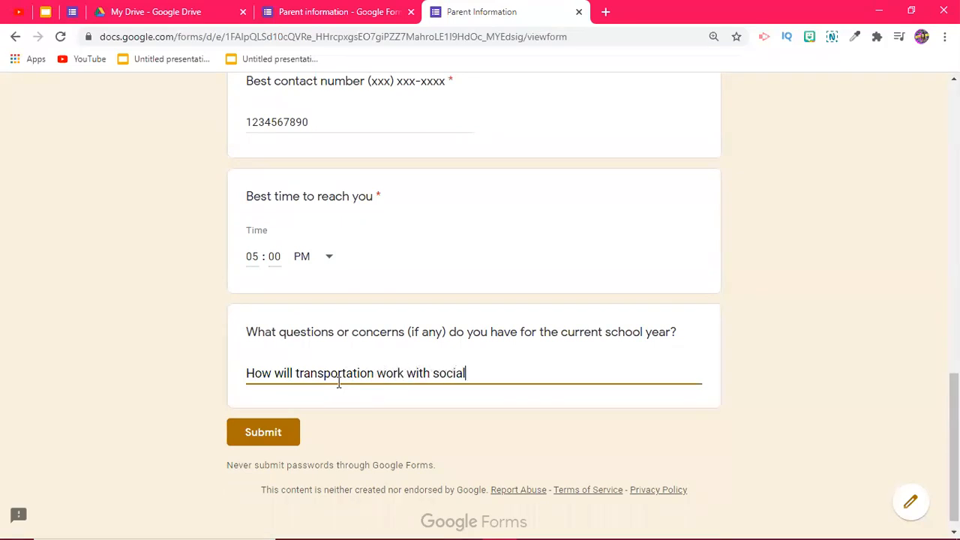
{"action": "type", "text": " distancing?"}
{"action": "left_click", "coordinate": [262, 432]}
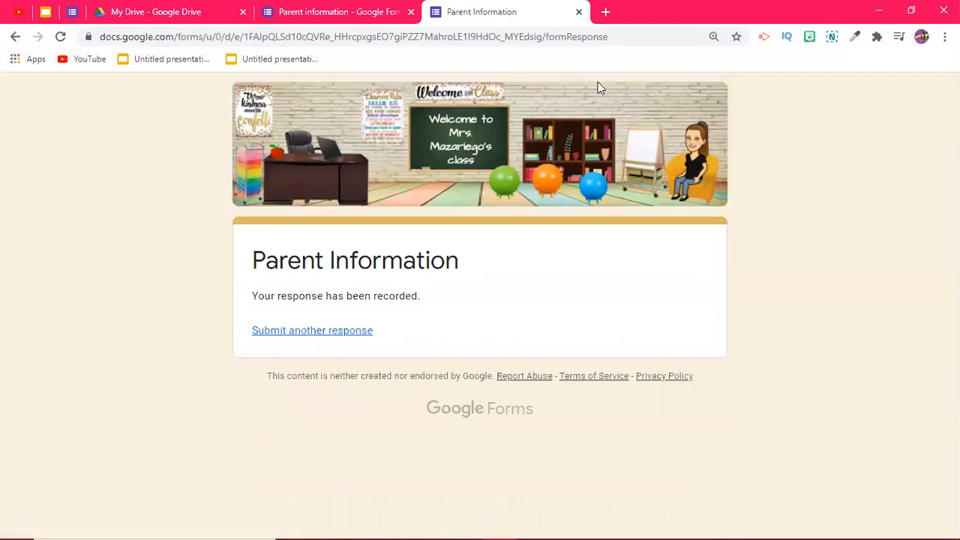
Step: Close the form page and Send dialog, then browse the 2-response Summary charts
{"action": "left_click", "coordinate": [579, 12]}
{"action": "left_click", "coordinate": [680, 133]}
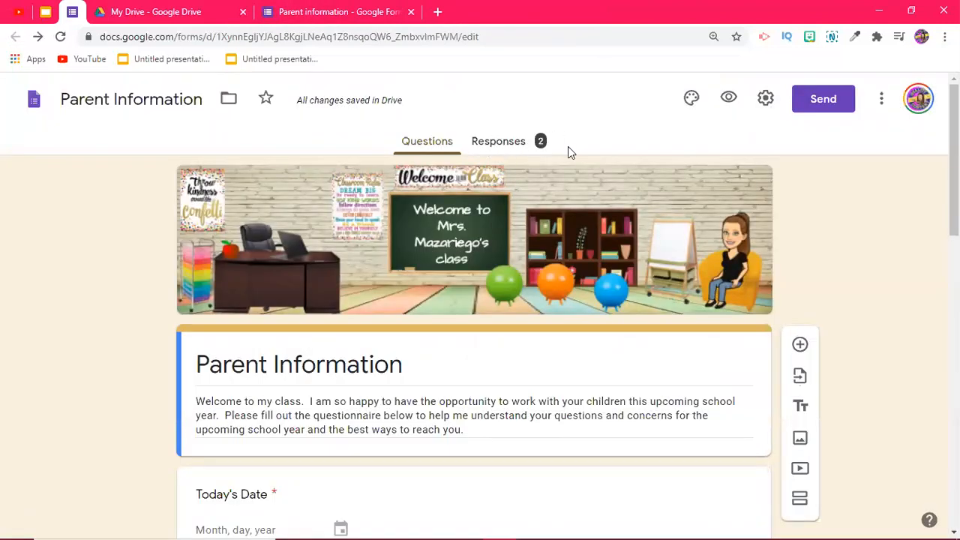
{"action": "left_click", "coordinate": [508, 147]}
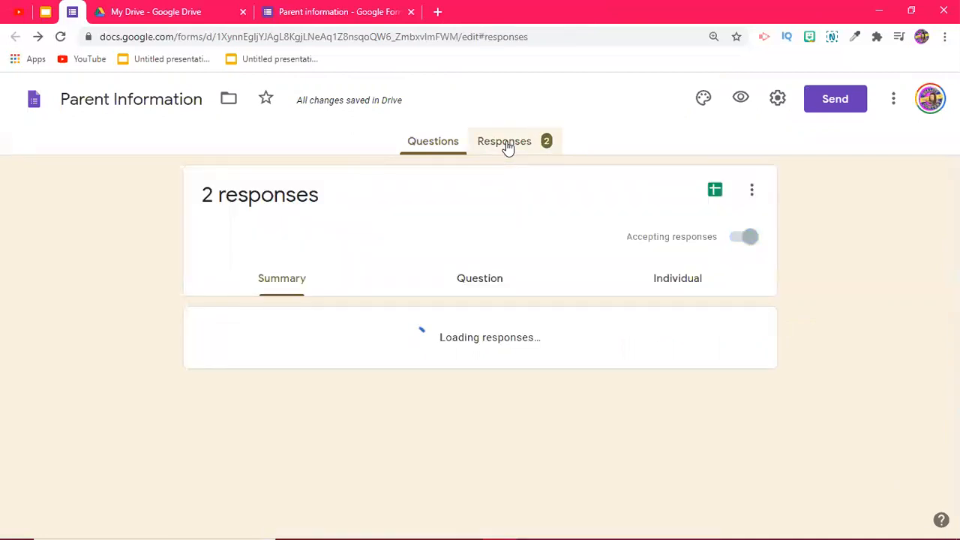
{"action": "scroll", "coordinate": [190, 236], "scroll_direction": "down", "scroll_amount": 2}
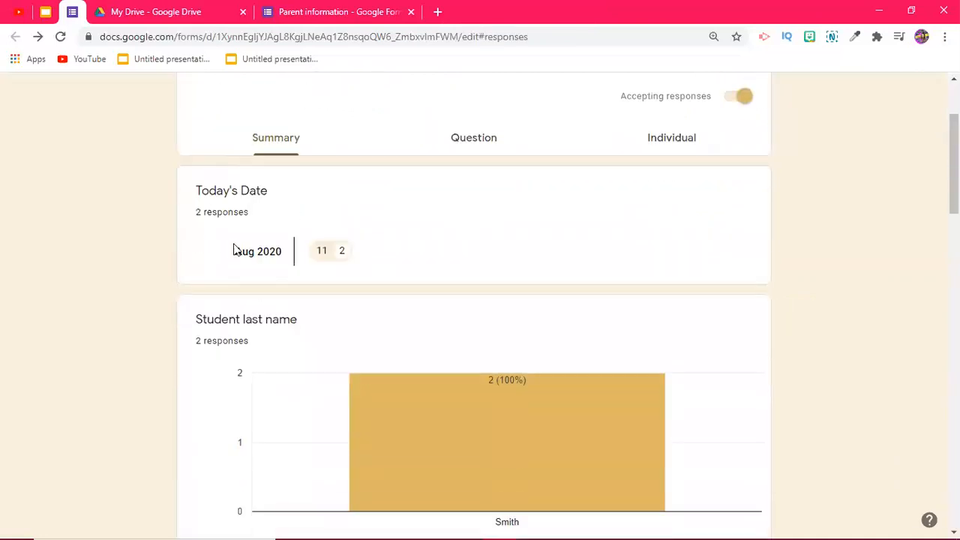
{"action": "scroll", "coordinate": [235, 248], "scroll_direction": "down", "scroll_amount": 5}
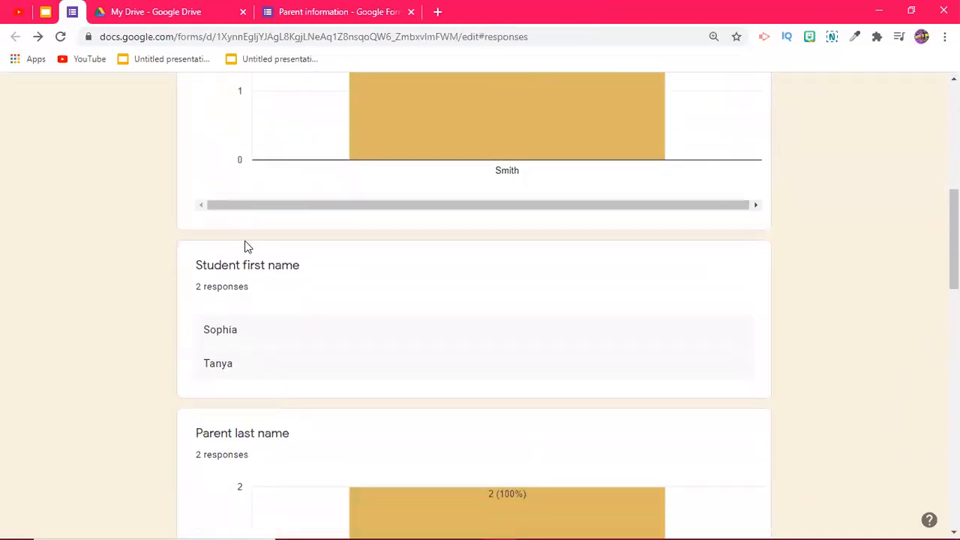
{"action": "scroll", "coordinate": [247, 246], "scroll_direction": "down", "scroll_amount": 7}
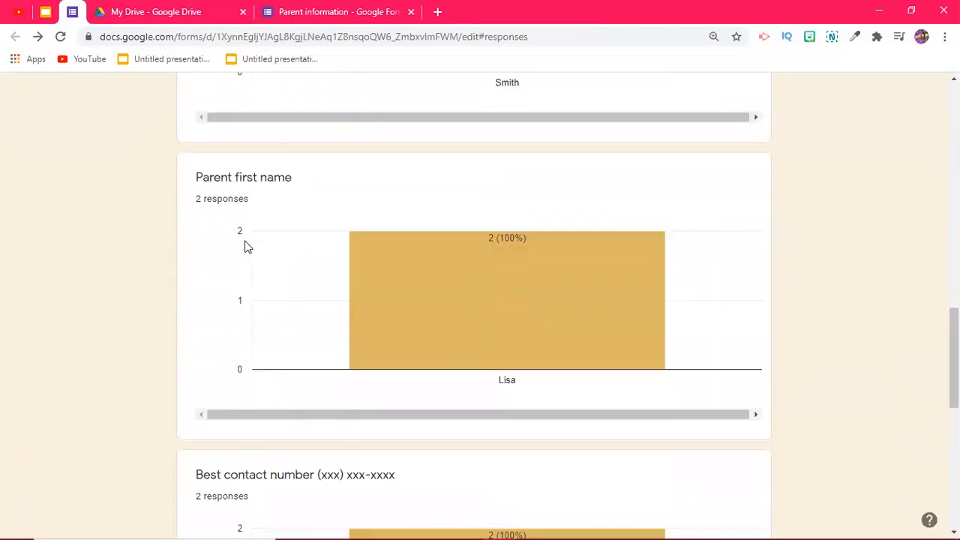
{"action": "scroll", "coordinate": [247, 246], "scroll_direction": "down", "scroll_amount": 6}
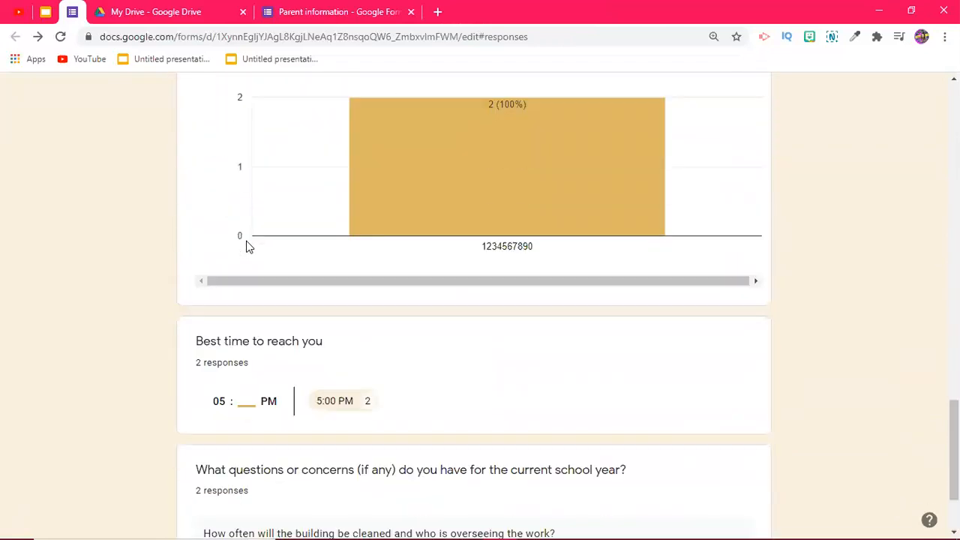
{"action": "scroll", "coordinate": [247, 245], "scroll_direction": "down", "scroll_amount": 2}
{"action": "scroll", "coordinate": [248, 239], "scroll_direction": "up", "scroll_amount": 6}
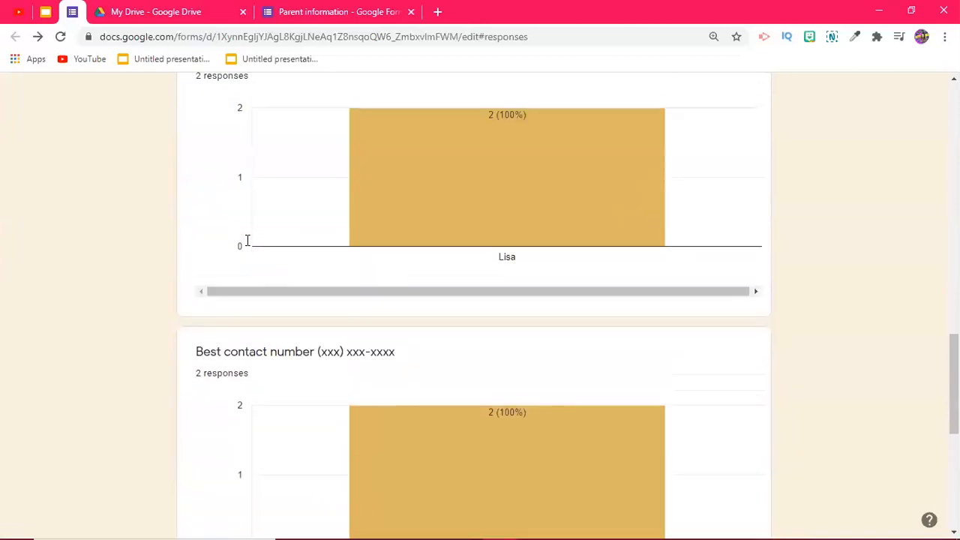
{"action": "scroll", "coordinate": [248, 240], "scroll_direction": "up", "scroll_amount": 5}
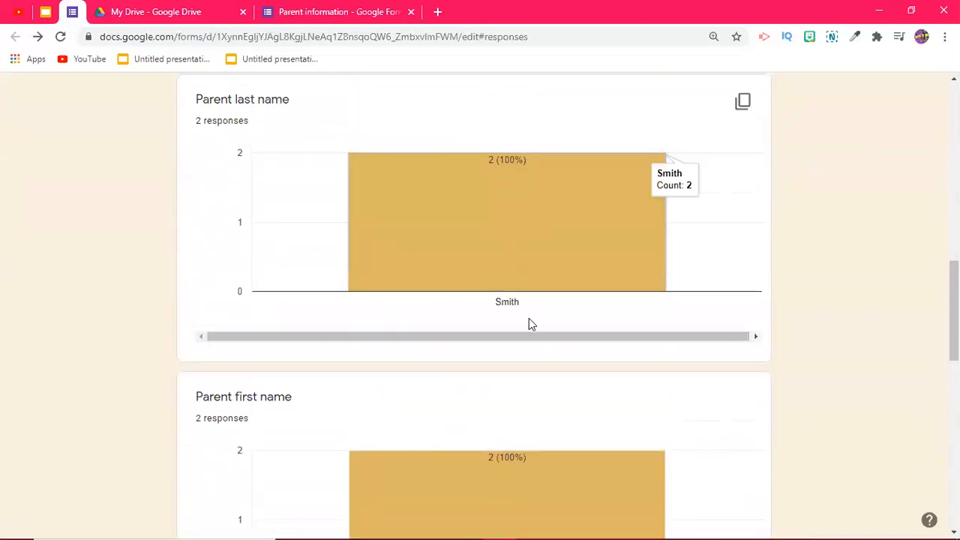
{"action": "scroll", "coordinate": [461, 300], "scroll_direction": "up", "scroll_amount": 7}
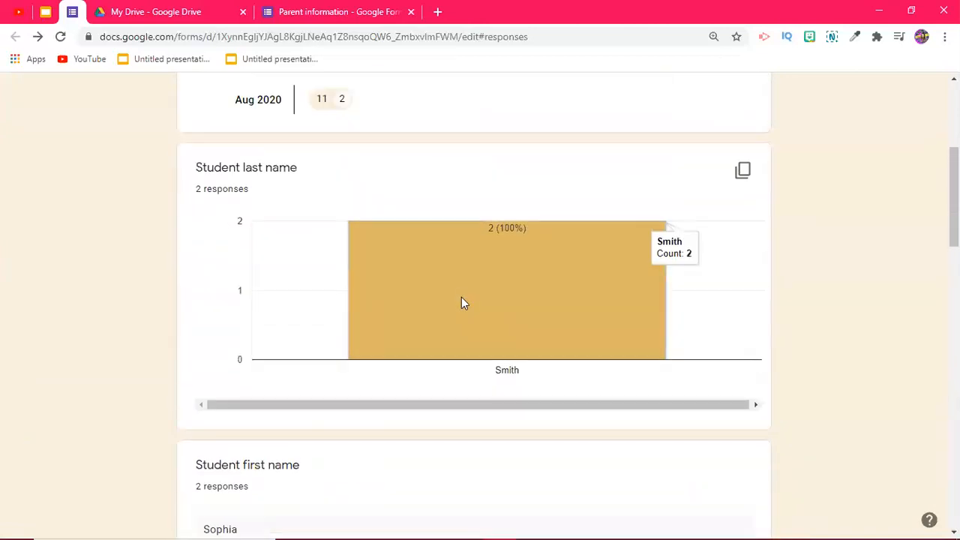
{"action": "scroll", "coordinate": [461, 302], "scroll_direction": "up", "scroll_amount": 4}
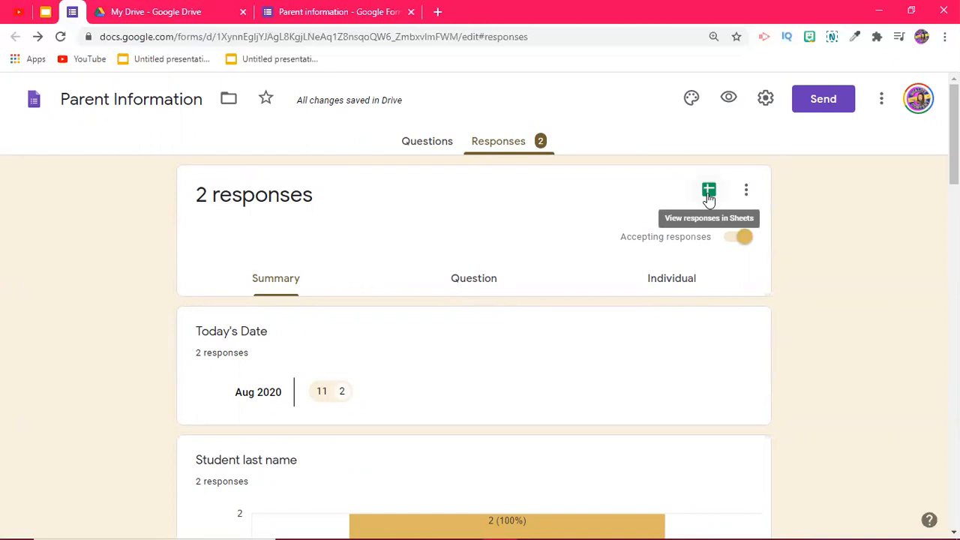
Step: Open the responses in the linked 'Data Collection (Responses)' Google Sheet
{"action": "left_click", "coordinate": [709, 193]}
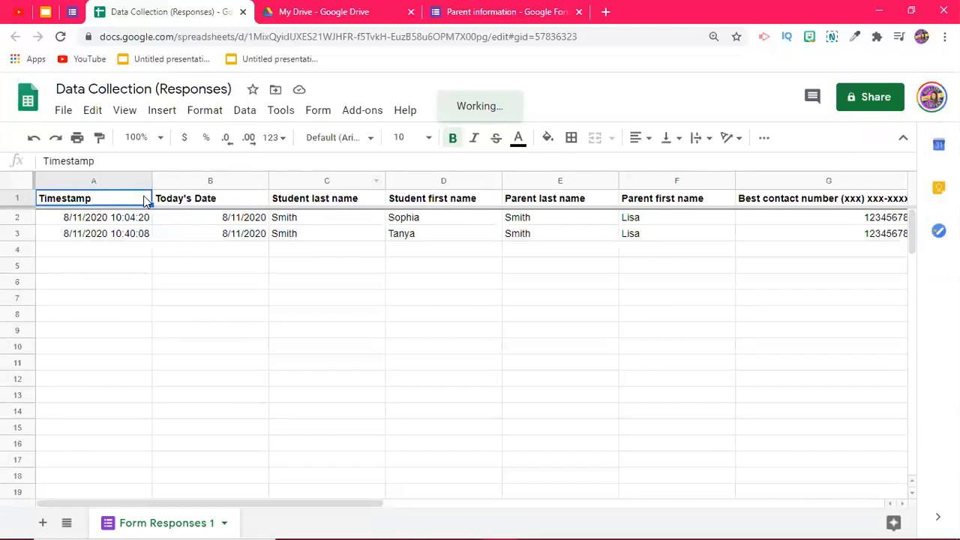
Step: Make the header row A1:G1 bold
{"action": "left_click", "coordinate": [124, 271]}
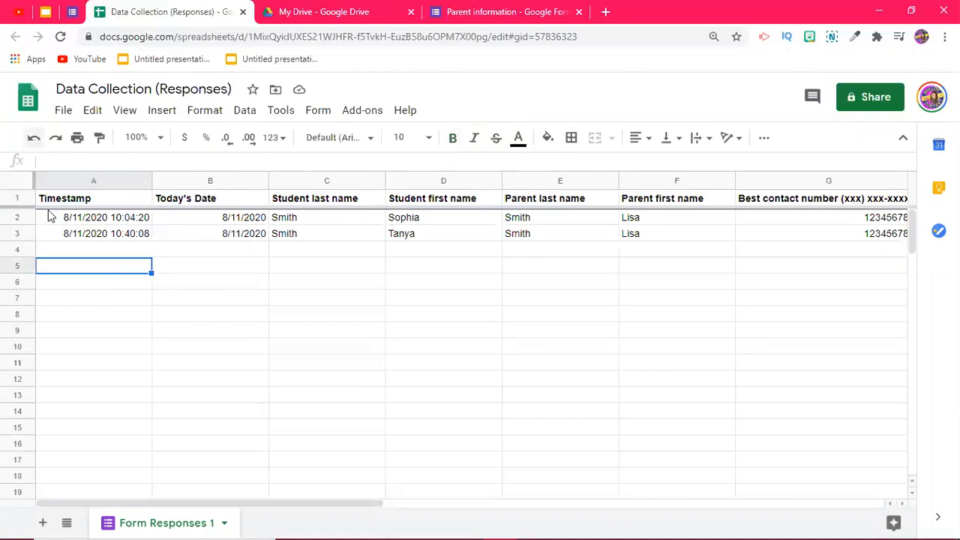
{"action": "left_click", "coordinate": [147, 201]}
{"action": "mouse_move", "coordinate": [147, 201]}
{"action": "left_mouse_down"}
{"action": "mouse_move", "coordinate": [896, 201]}
{"action": "mouse_move", "coordinate": [872, 202]}
{"action": "left_mouse_up"}
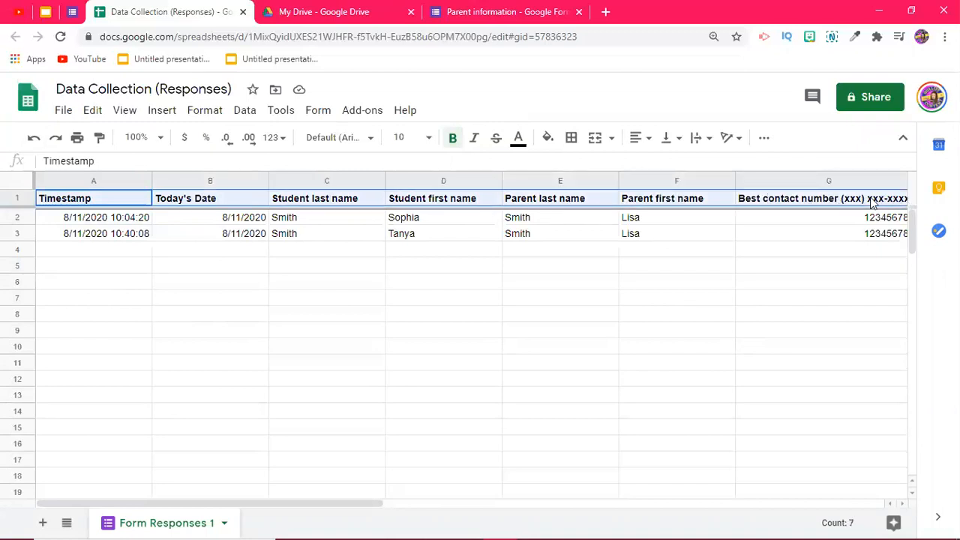
{"action": "left_click", "coordinate": [454, 142]}
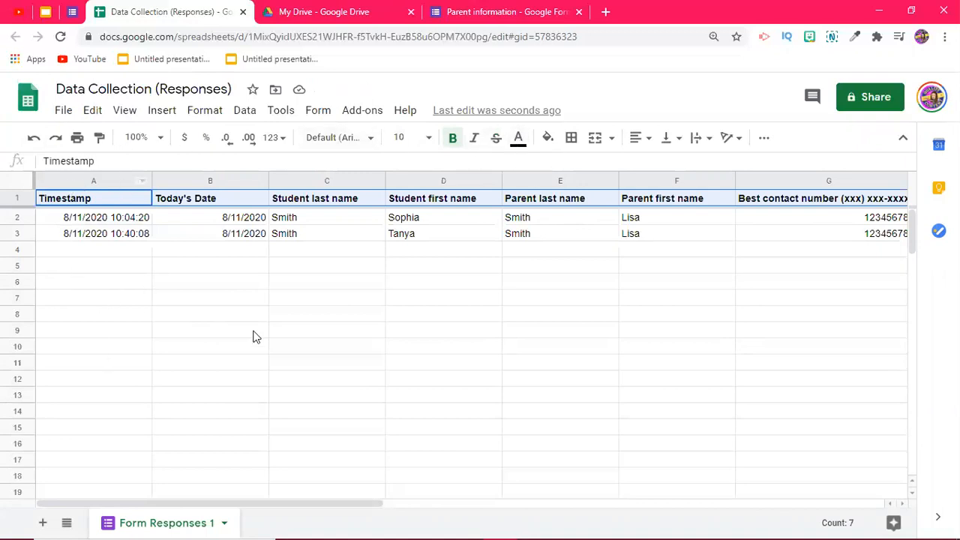
Step: Widen column I so the full questions and concerns answers are visible
{"action": "scroll", "coordinate": [254, 441], "scroll_direction": "right", "scroll_amount": 5}
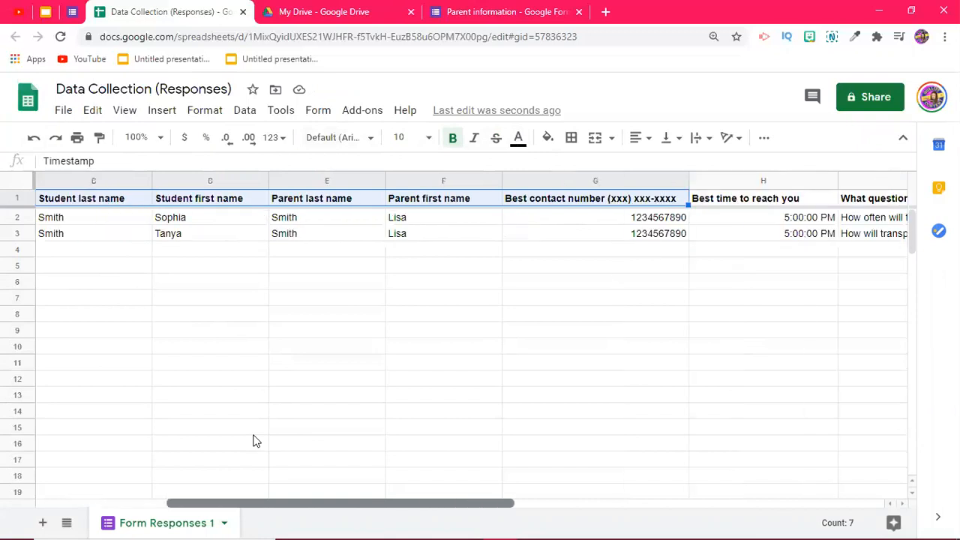
{"action": "scroll", "coordinate": [253, 441], "scroll_direction": "right", "scroll_amount": 2}
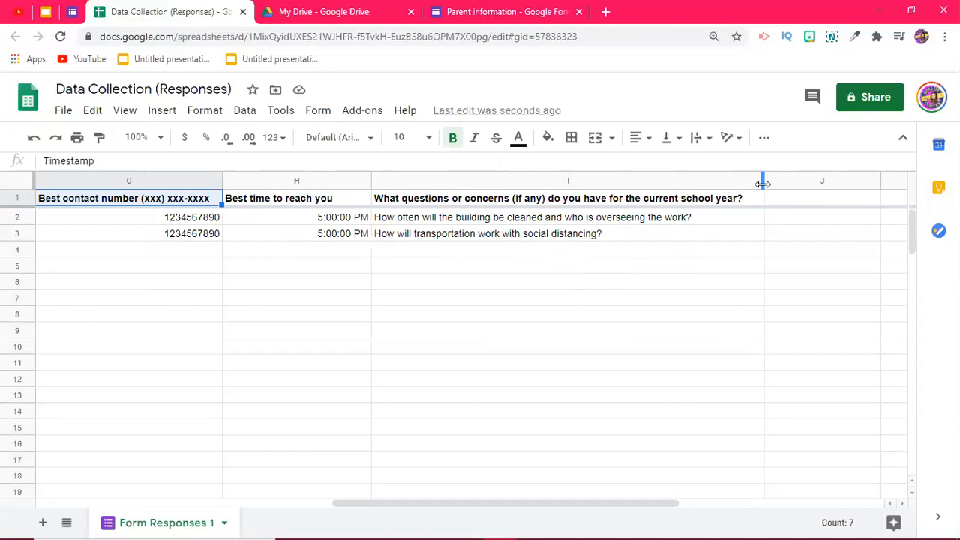
{"action": "mouse_move", "coordinate": [761, 182]}
{"action": "left_mouse_down"}
{"action": "mouse_move", "coordinate": [801, 181]}
{"action": "mouse_move", "coordinate": [756, 198]}
{"action": "left_mouse_up"}
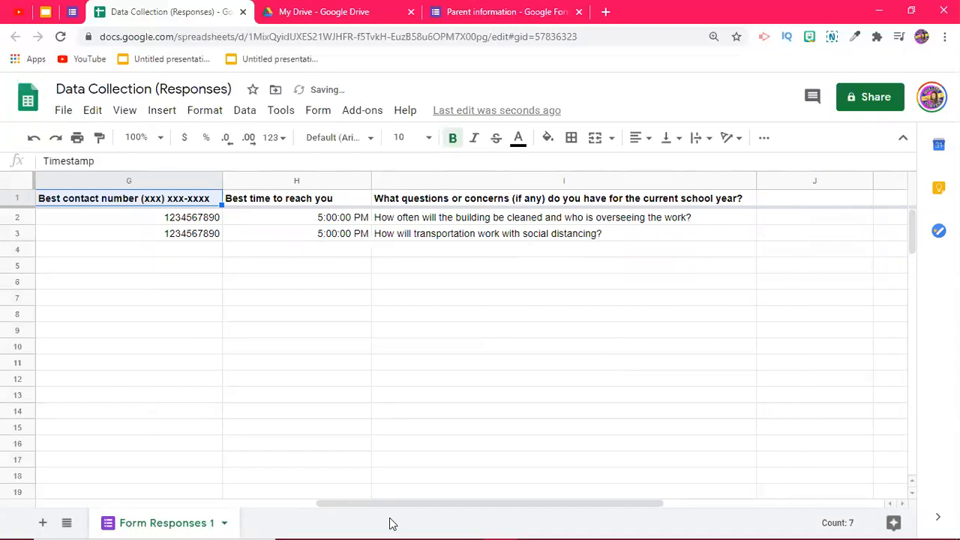
{"action": "scroll", "coordinate": [390, 523], "scroll_direction": "left", "scroll_amount": 10}
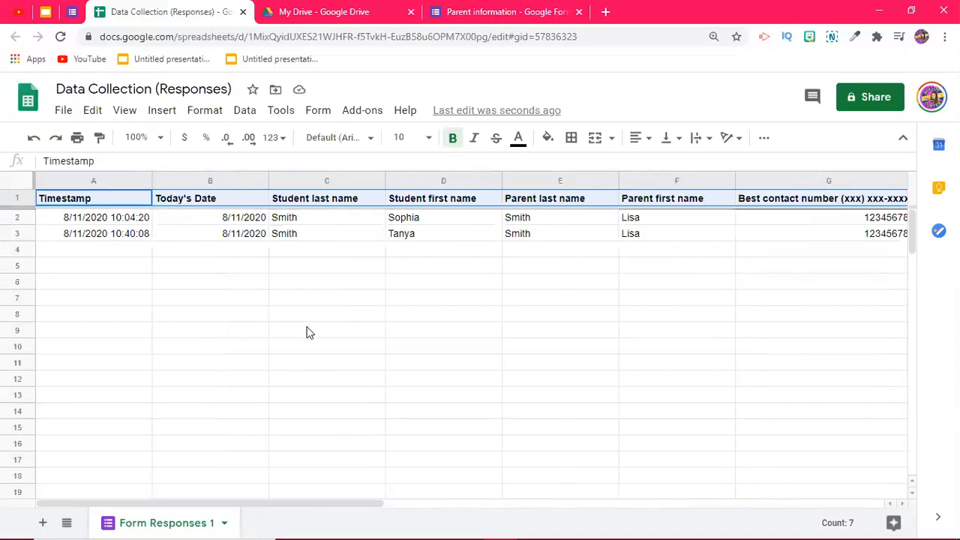